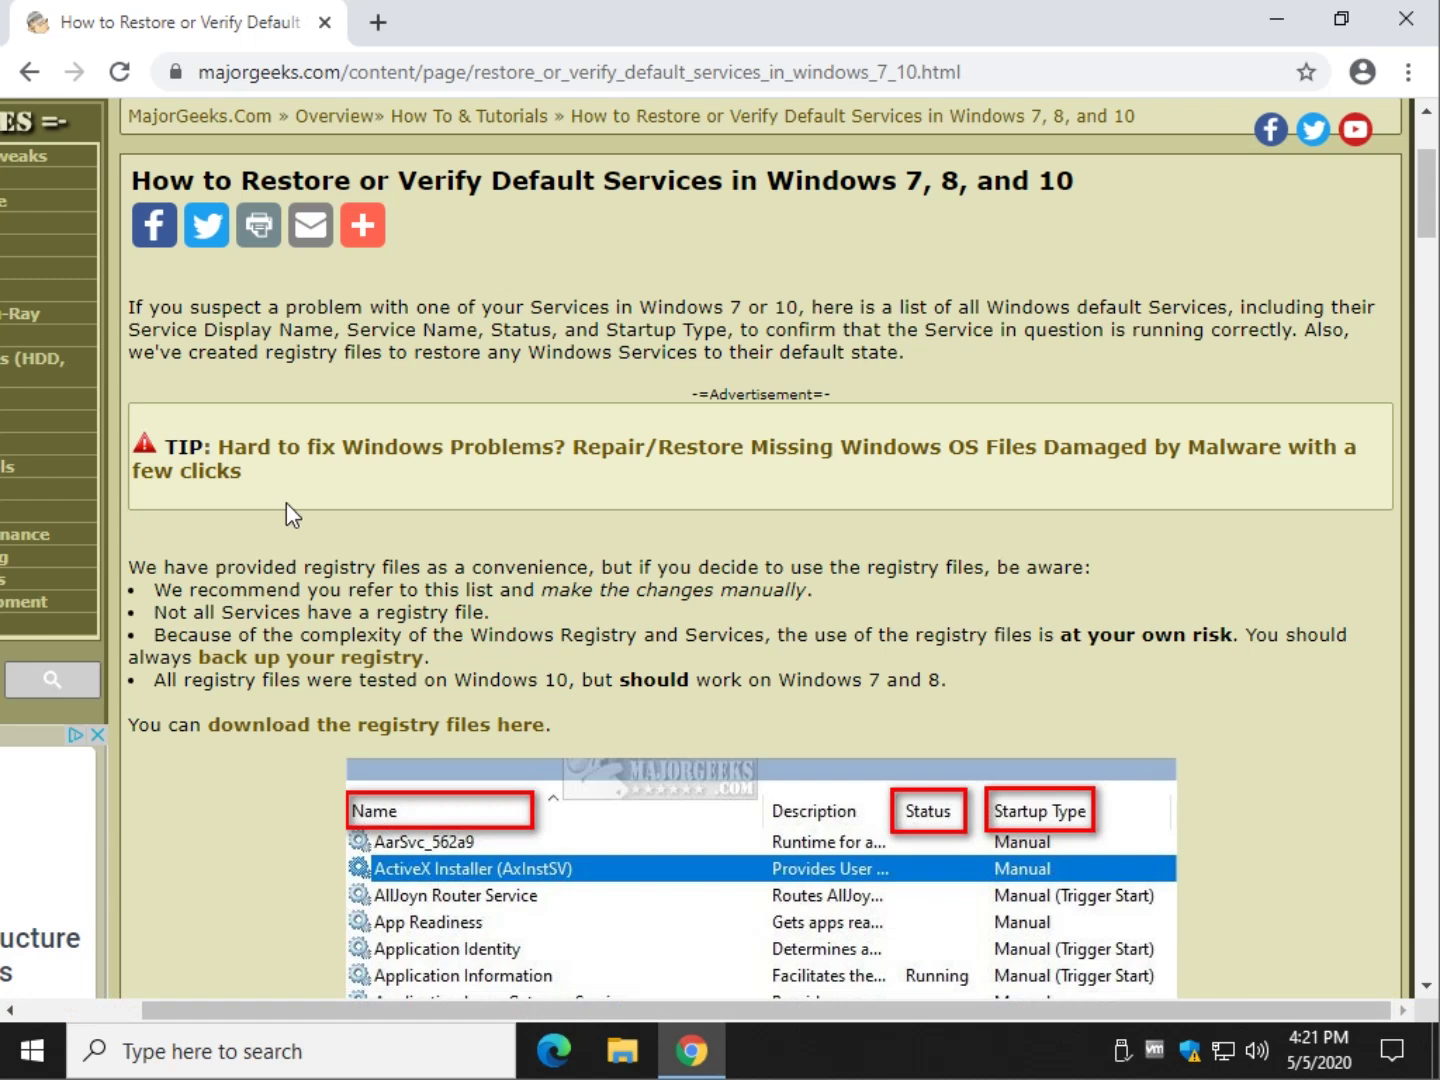
scroll(293, 495, down, 1)
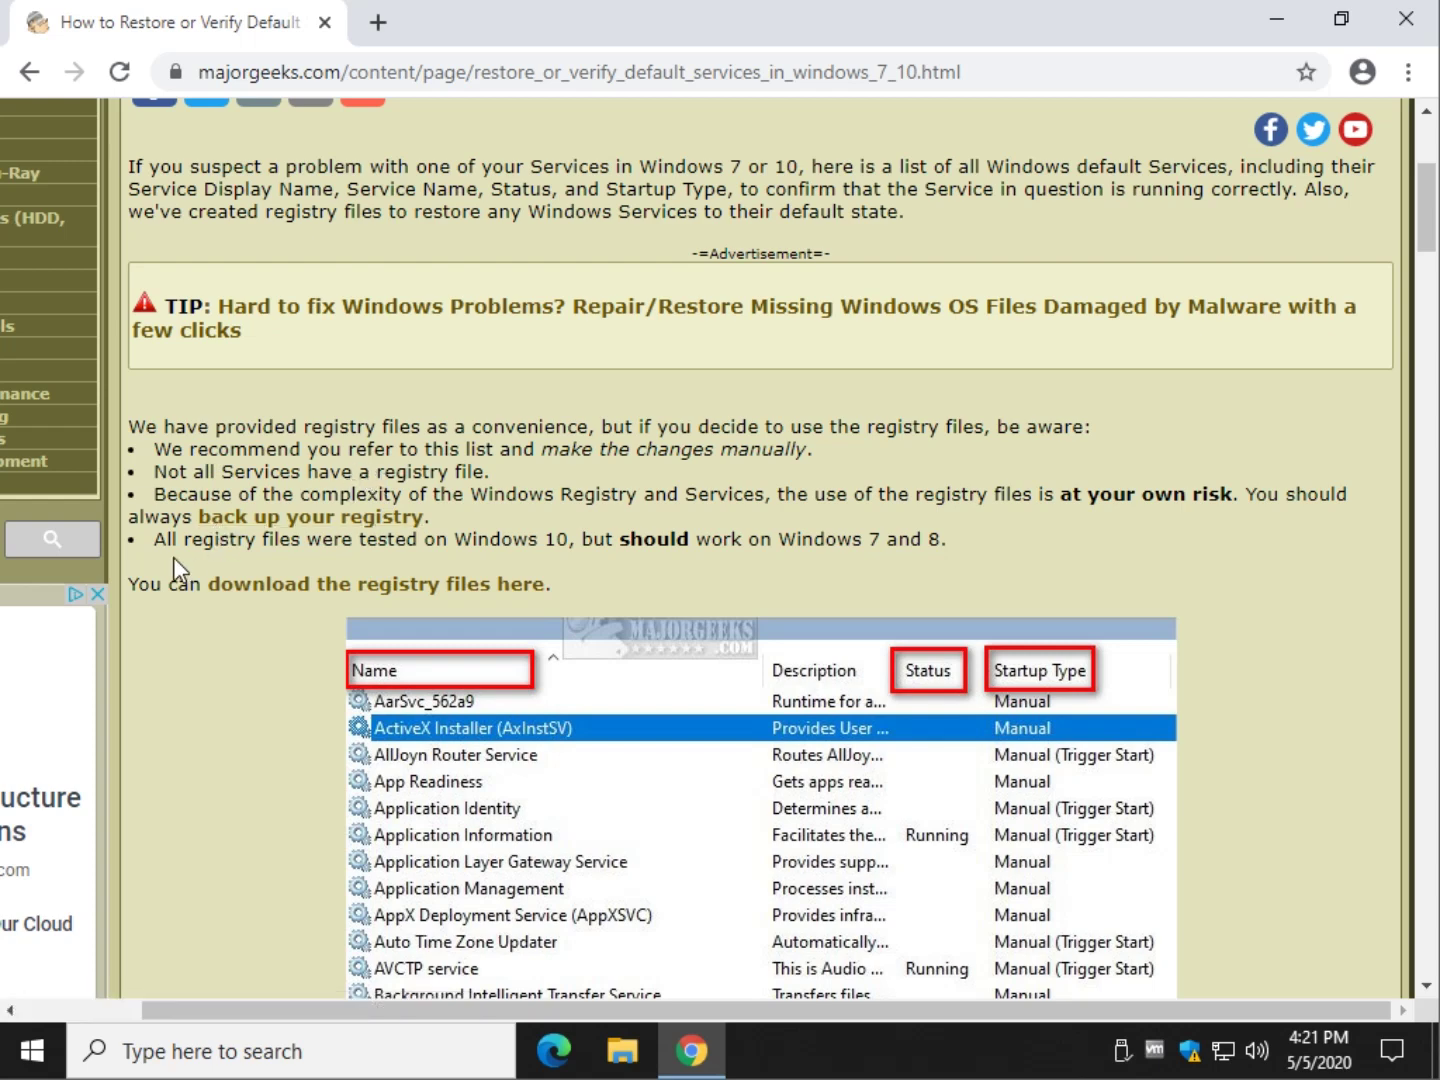
scroll(187, 550, down, 1)
scroll(187, 550, down, 1)
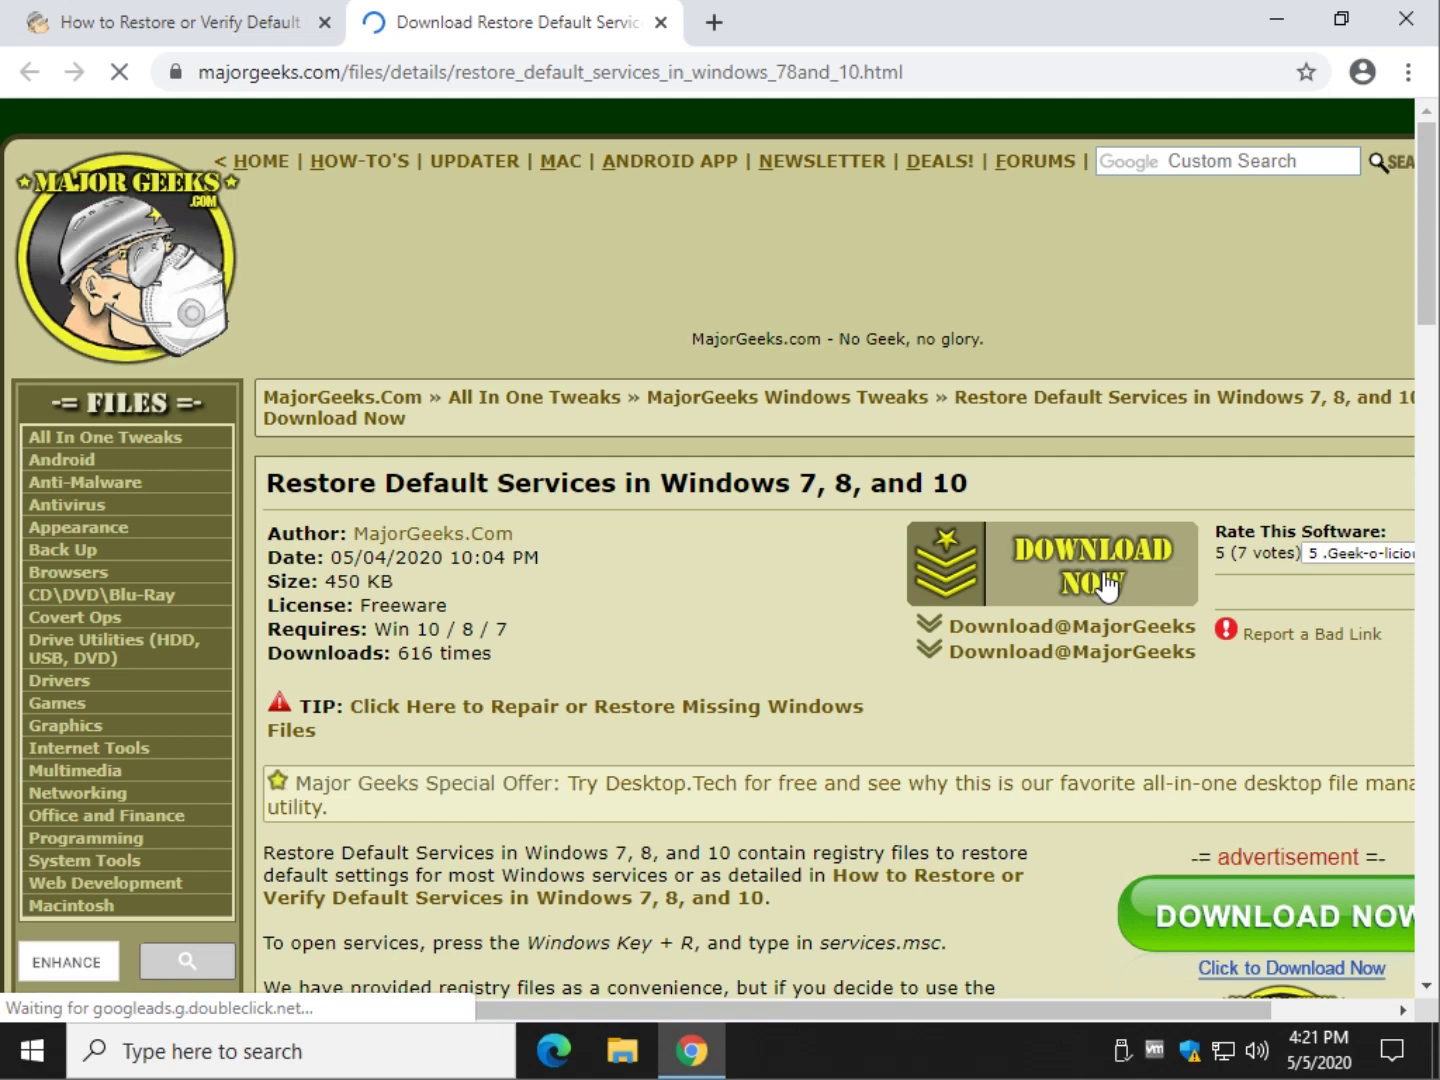
scroll(664, 631, down, 5)
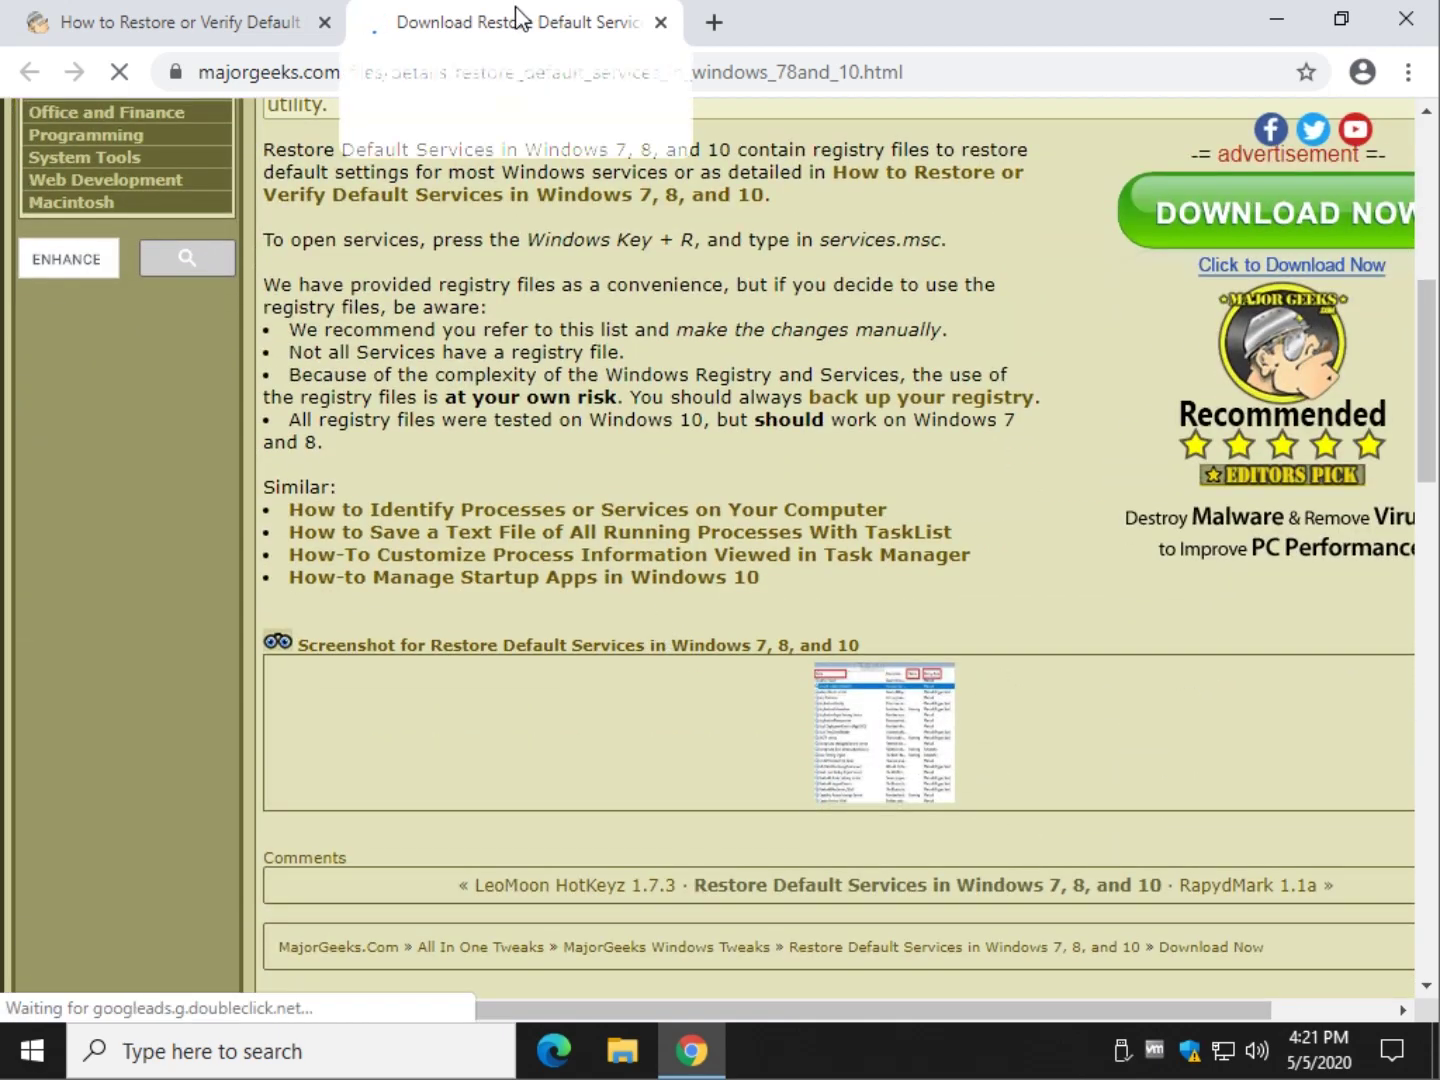
Step: Close the Restore Default Services download tab to return to the how-to article
middle_click(581, 24)
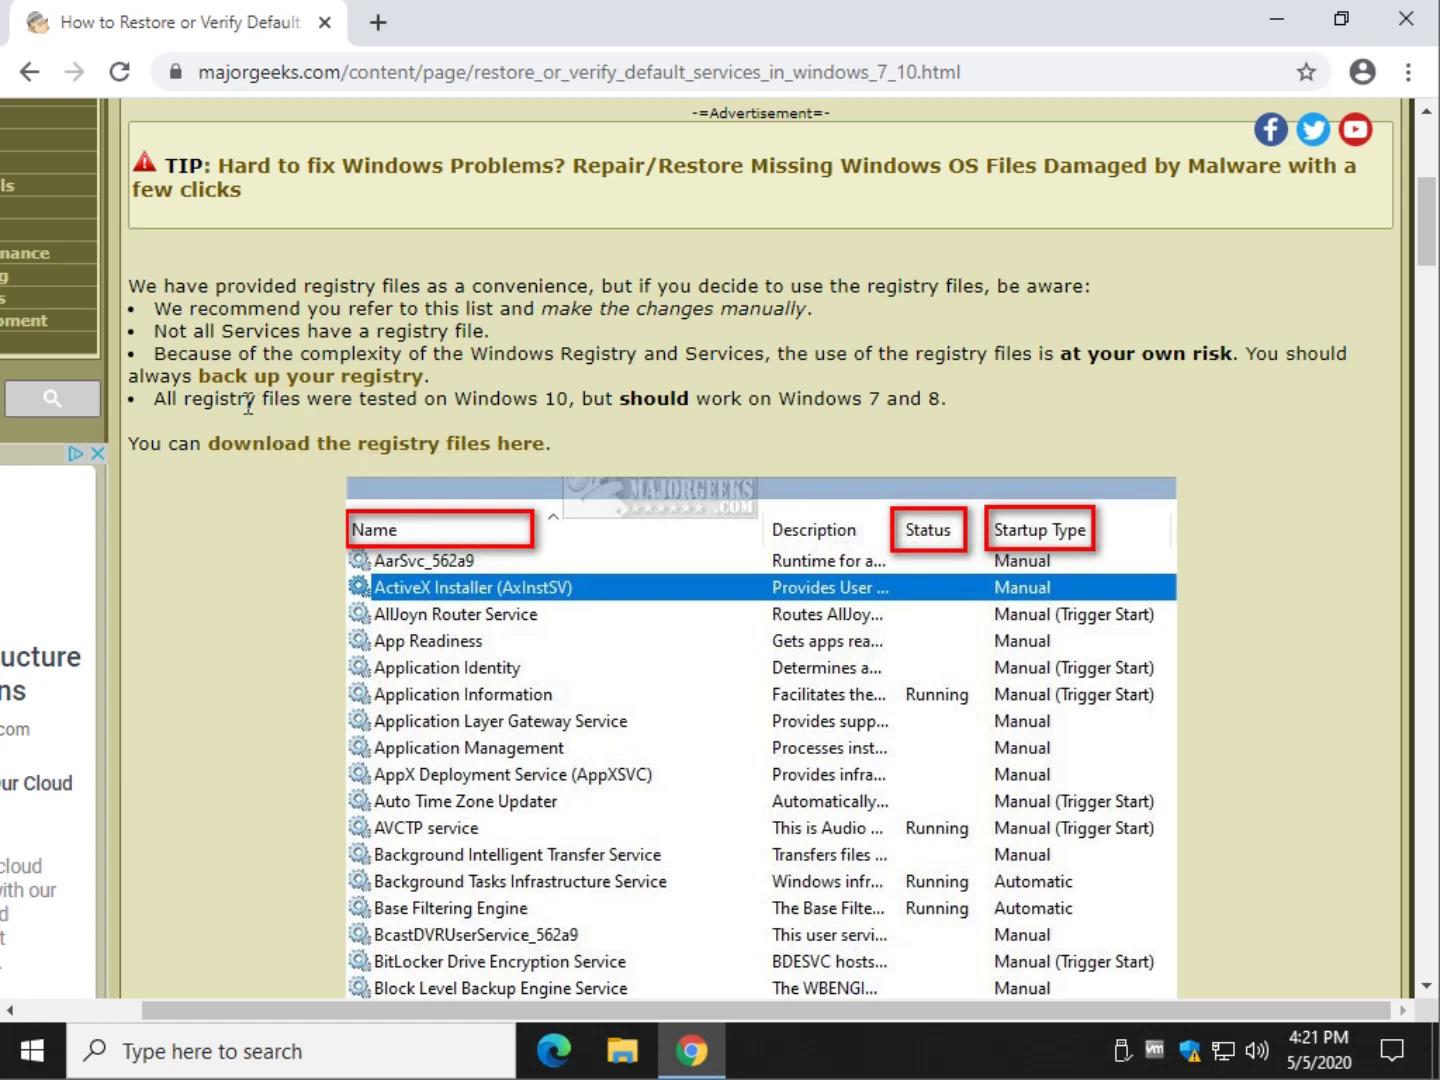
Step: Highlight the registry-files testing bullet in the MajorGeeks article, then clear the highlight
drag(236, 399, 502, 399)
click(502, 398)
drag(158, 407, 951, 401)
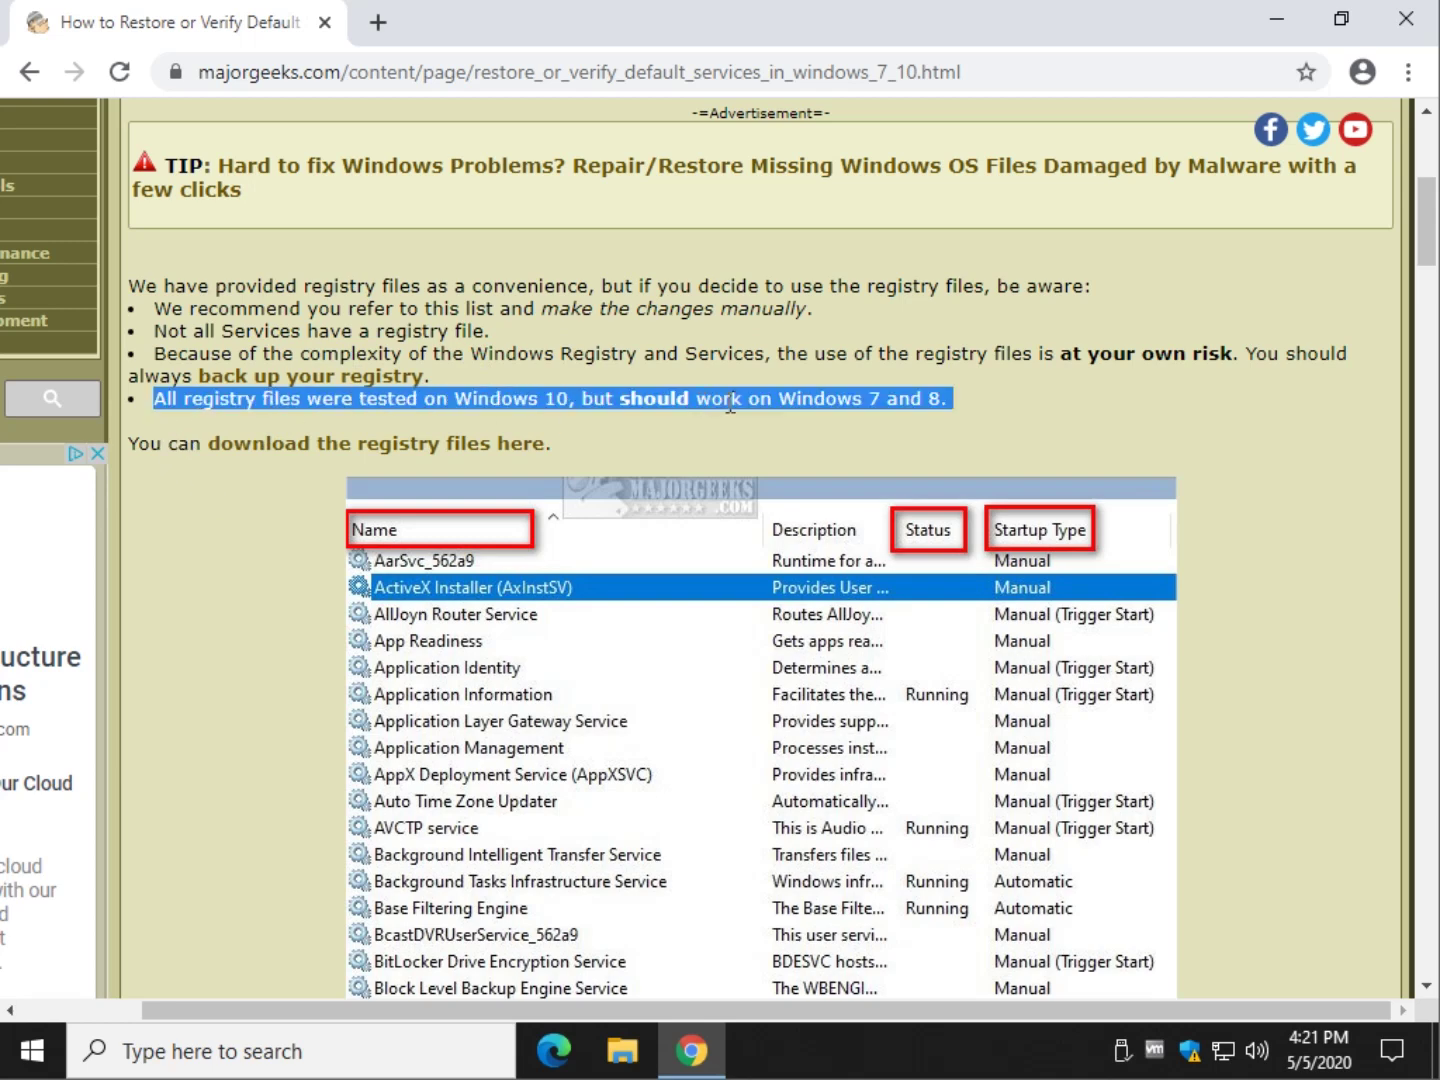
click(968, 399)
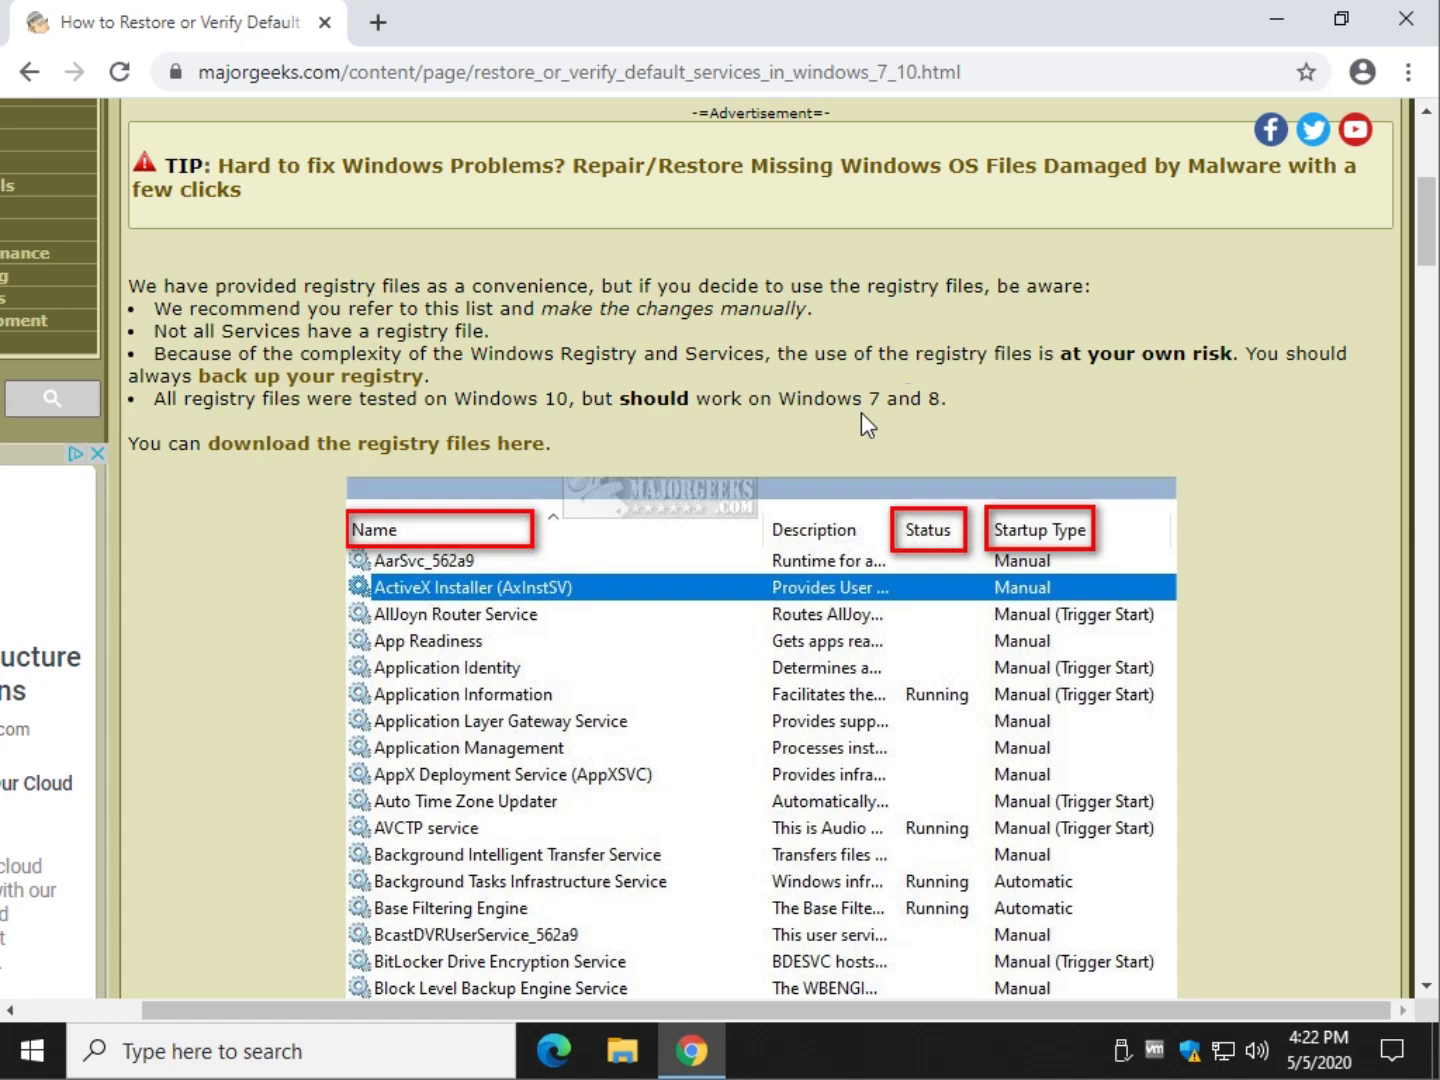
scroll(308, 492, down, 3)
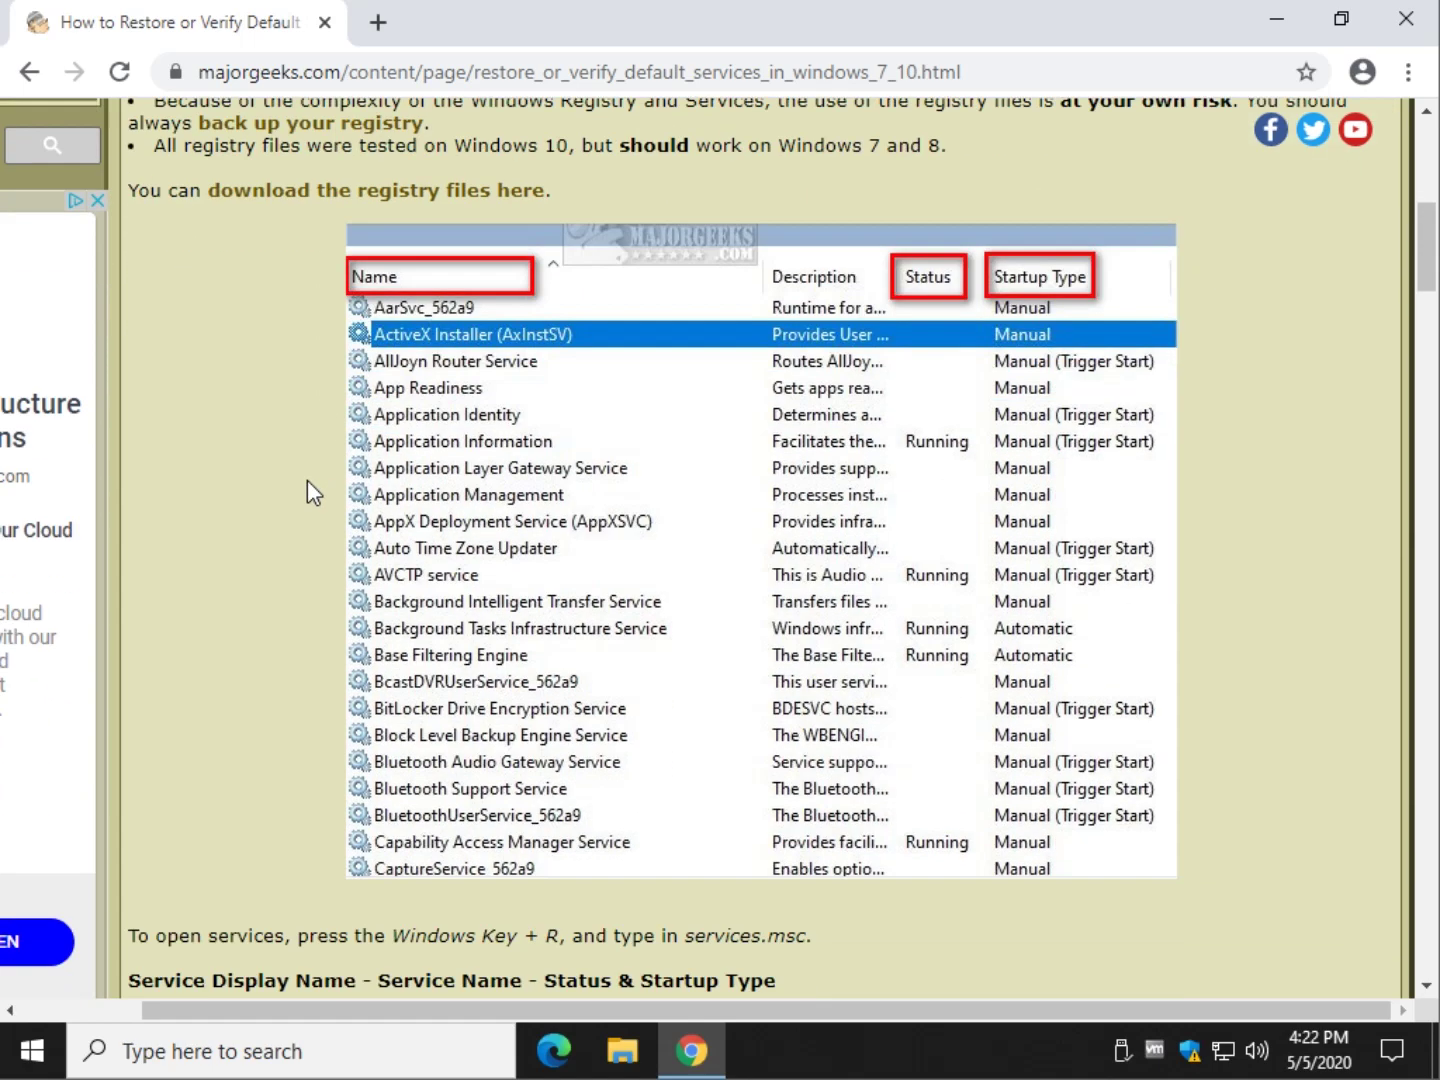
scroll(238, 484, down, 2)
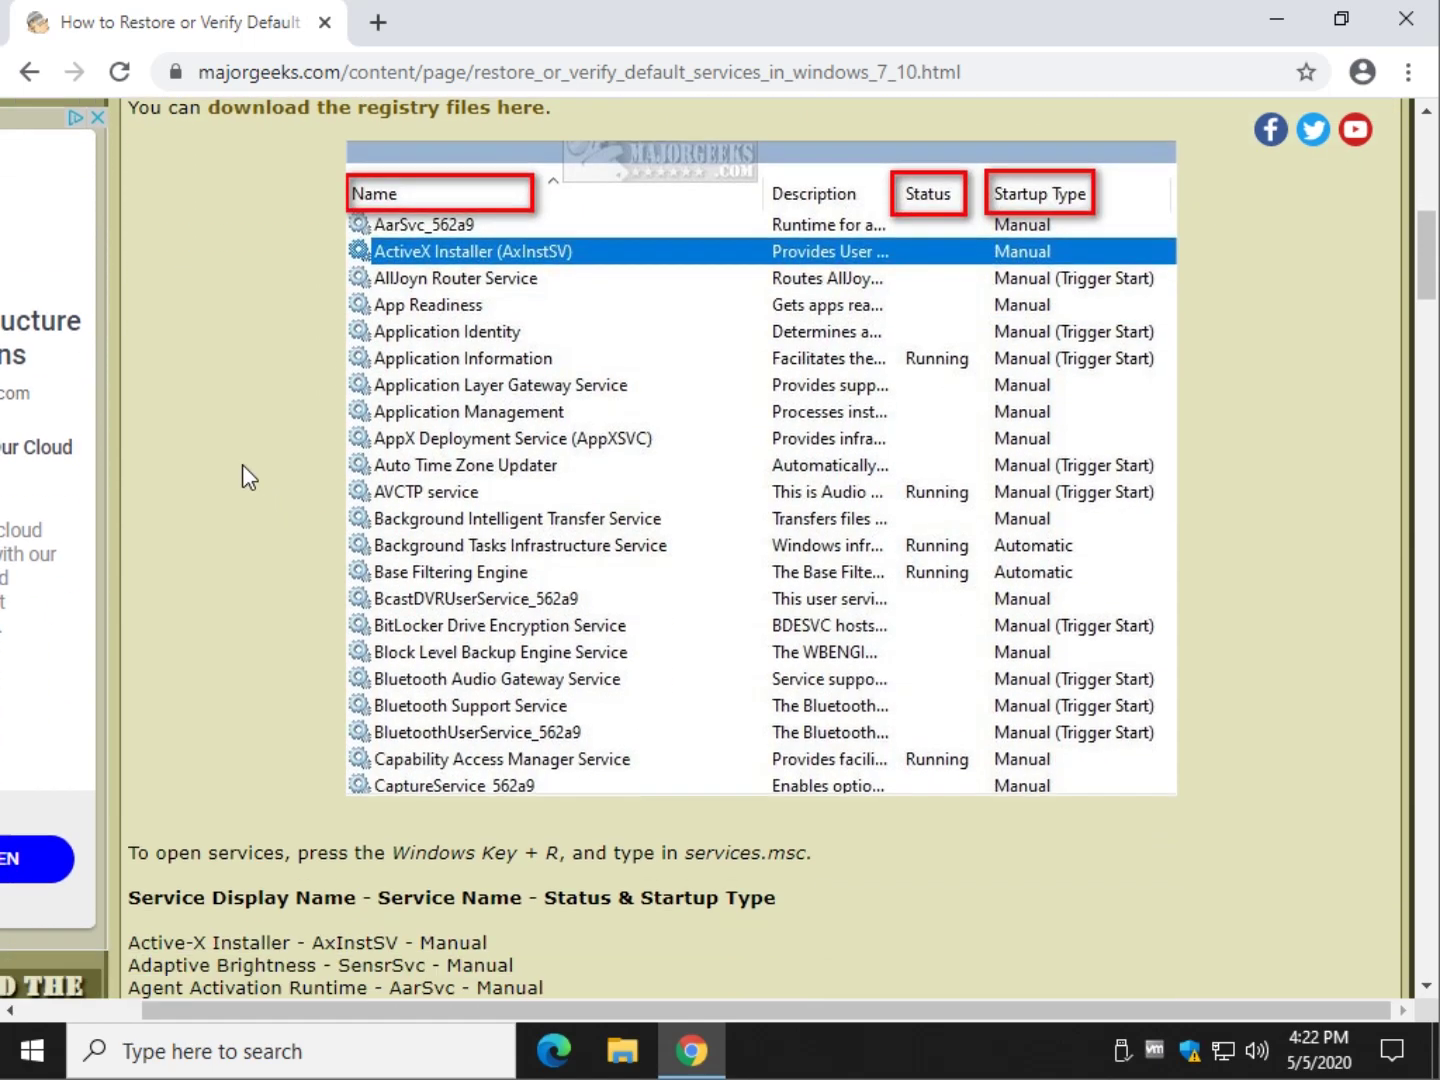
scroll(230, 445, down, 2)
scroll(203, 405, down, 1)
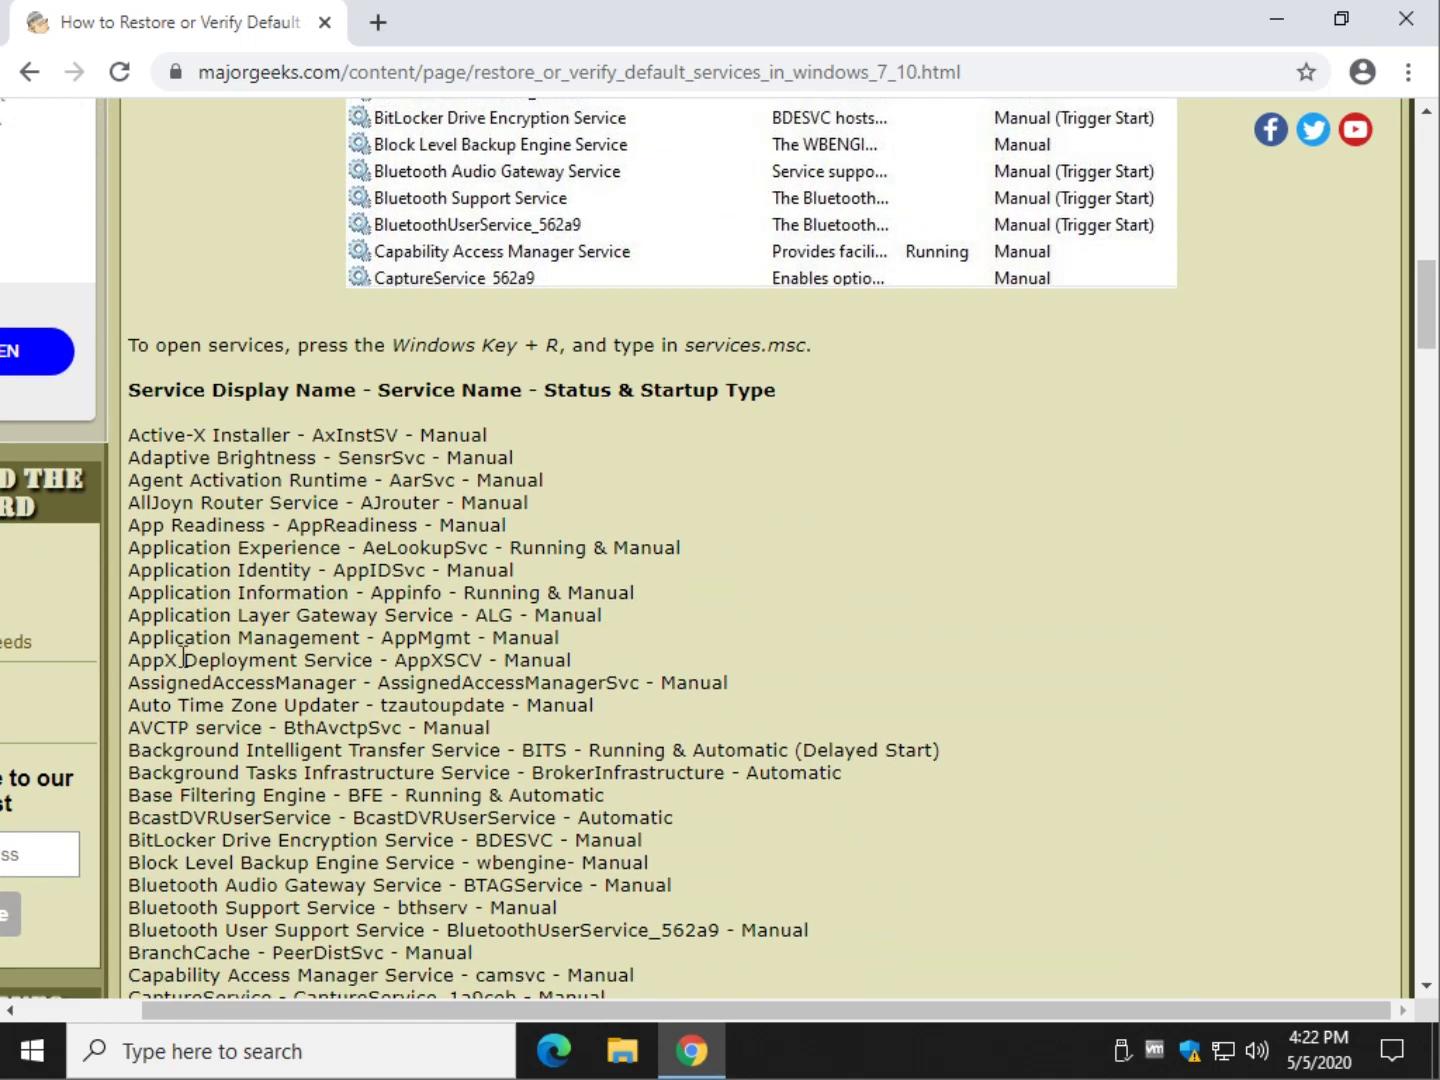
Step: Launch services.msc from Run, move the Services window down, and refocus the article
key(super+r)
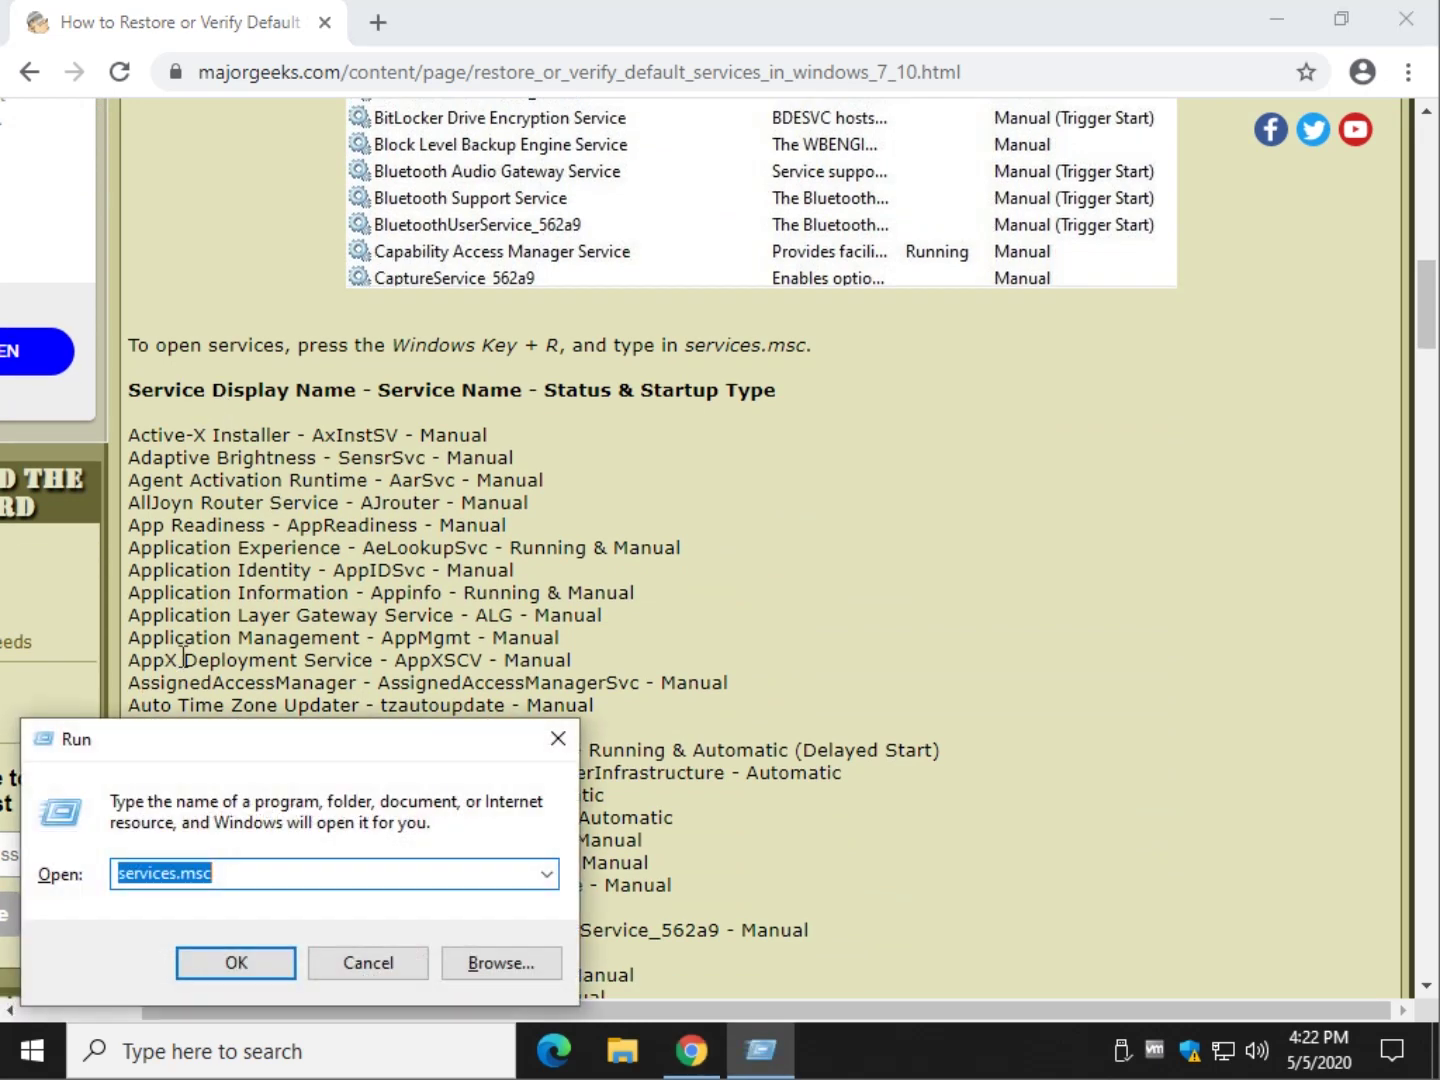
text(serv)
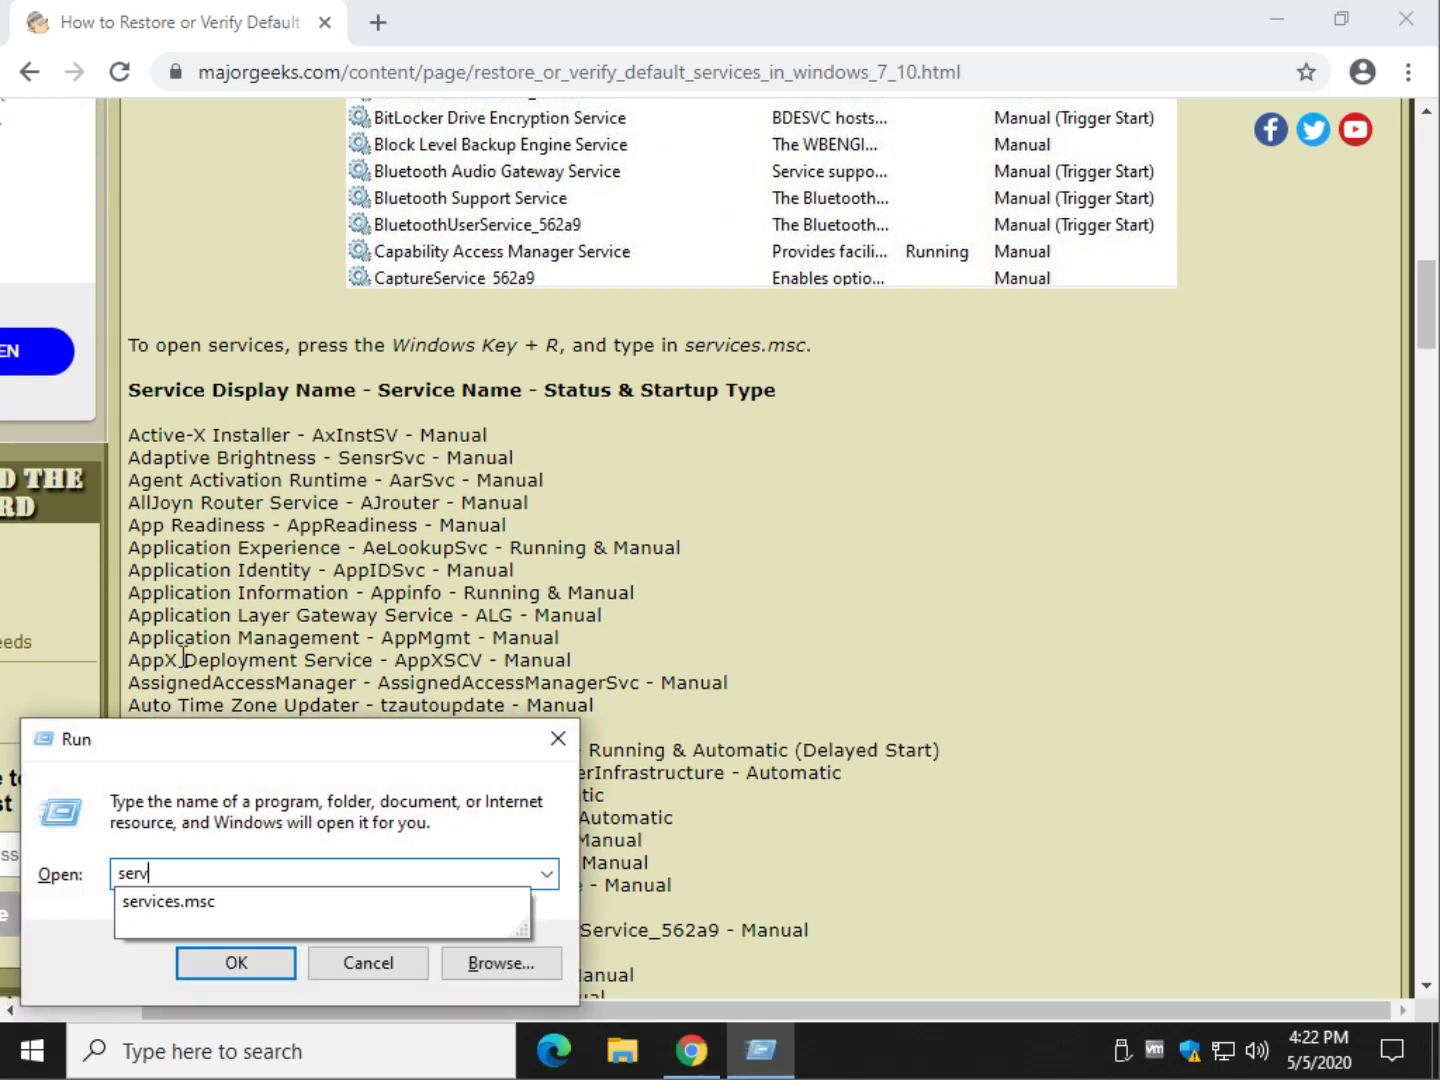
text(ices.msc)
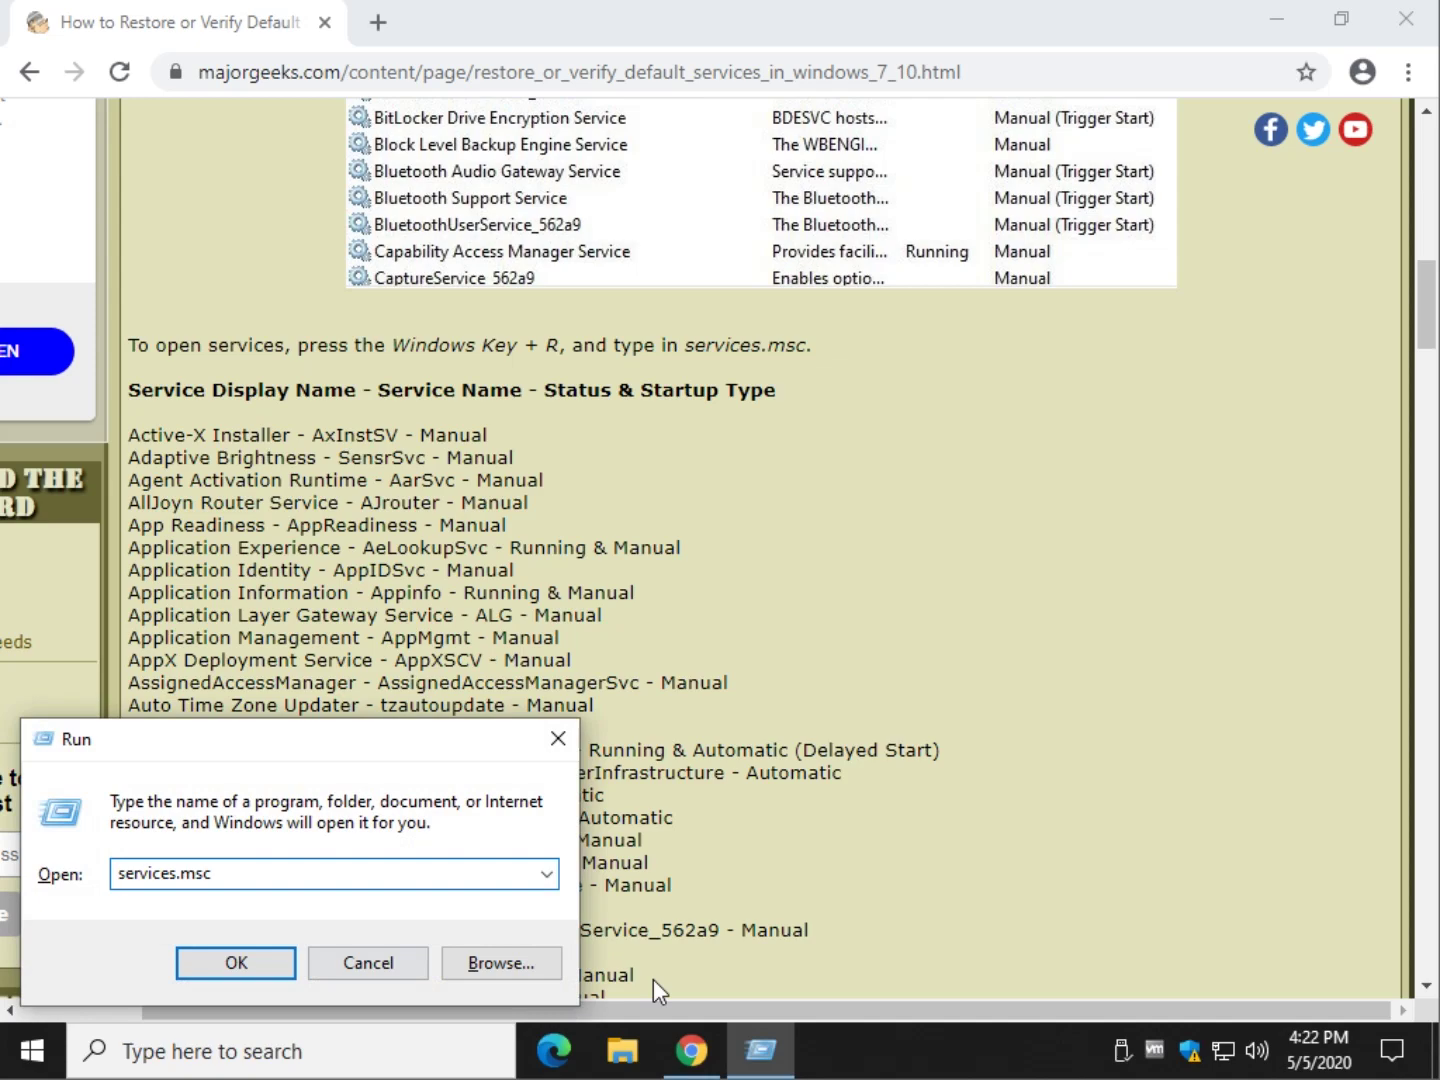
click(263, 963)
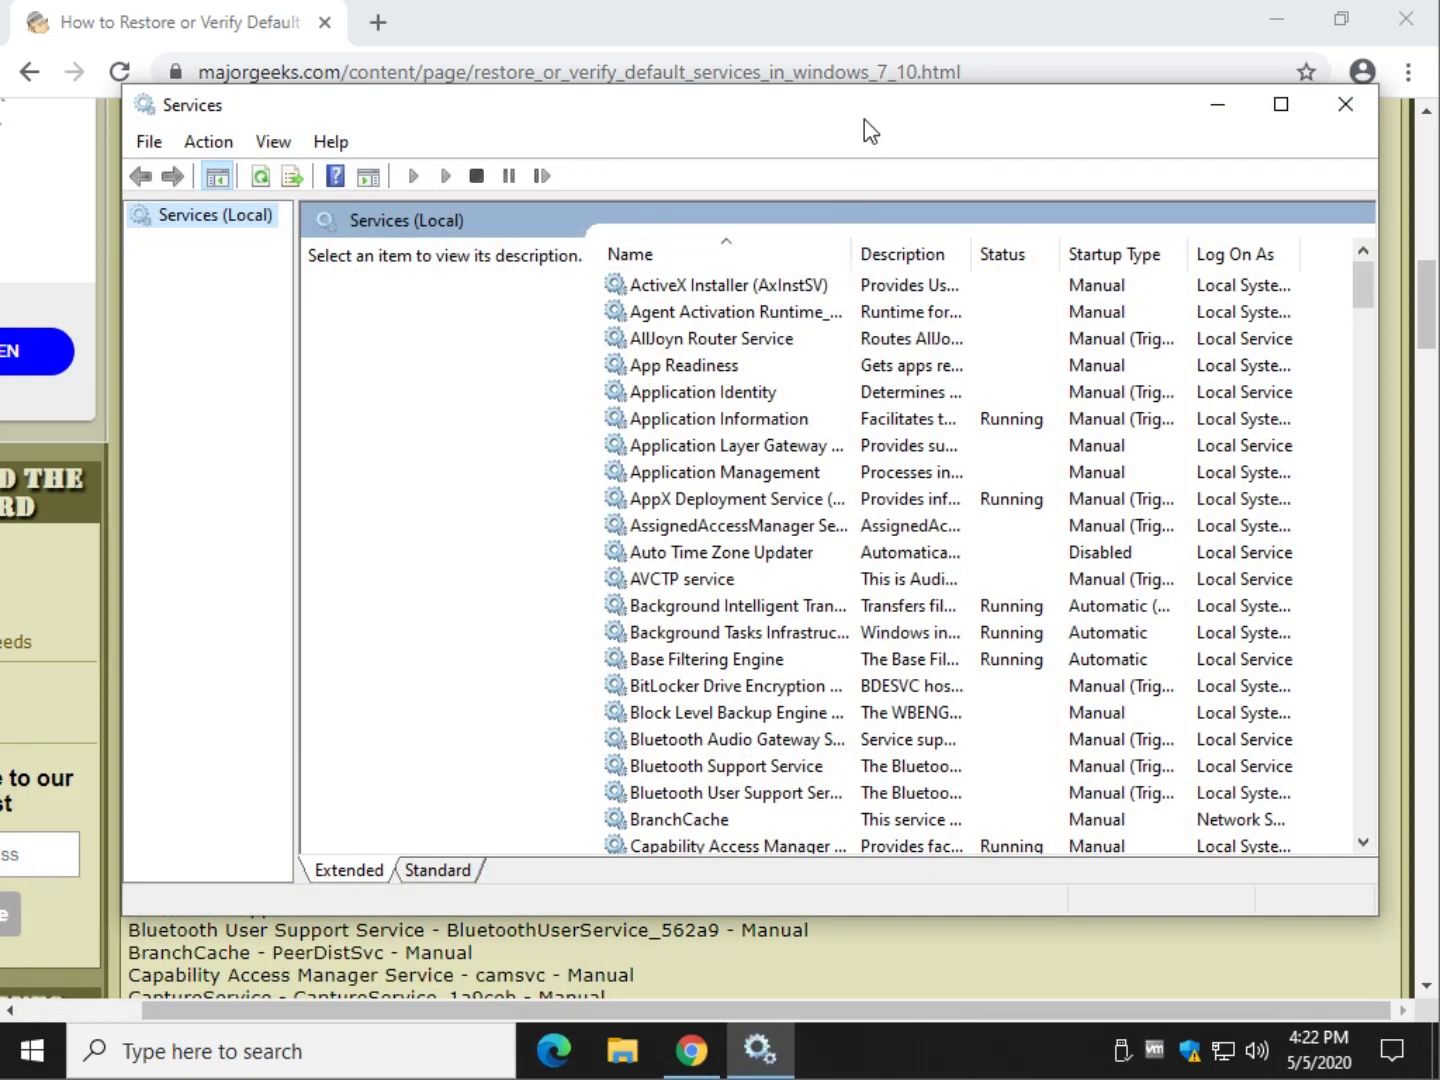
drag(864, 119, 864, 339)
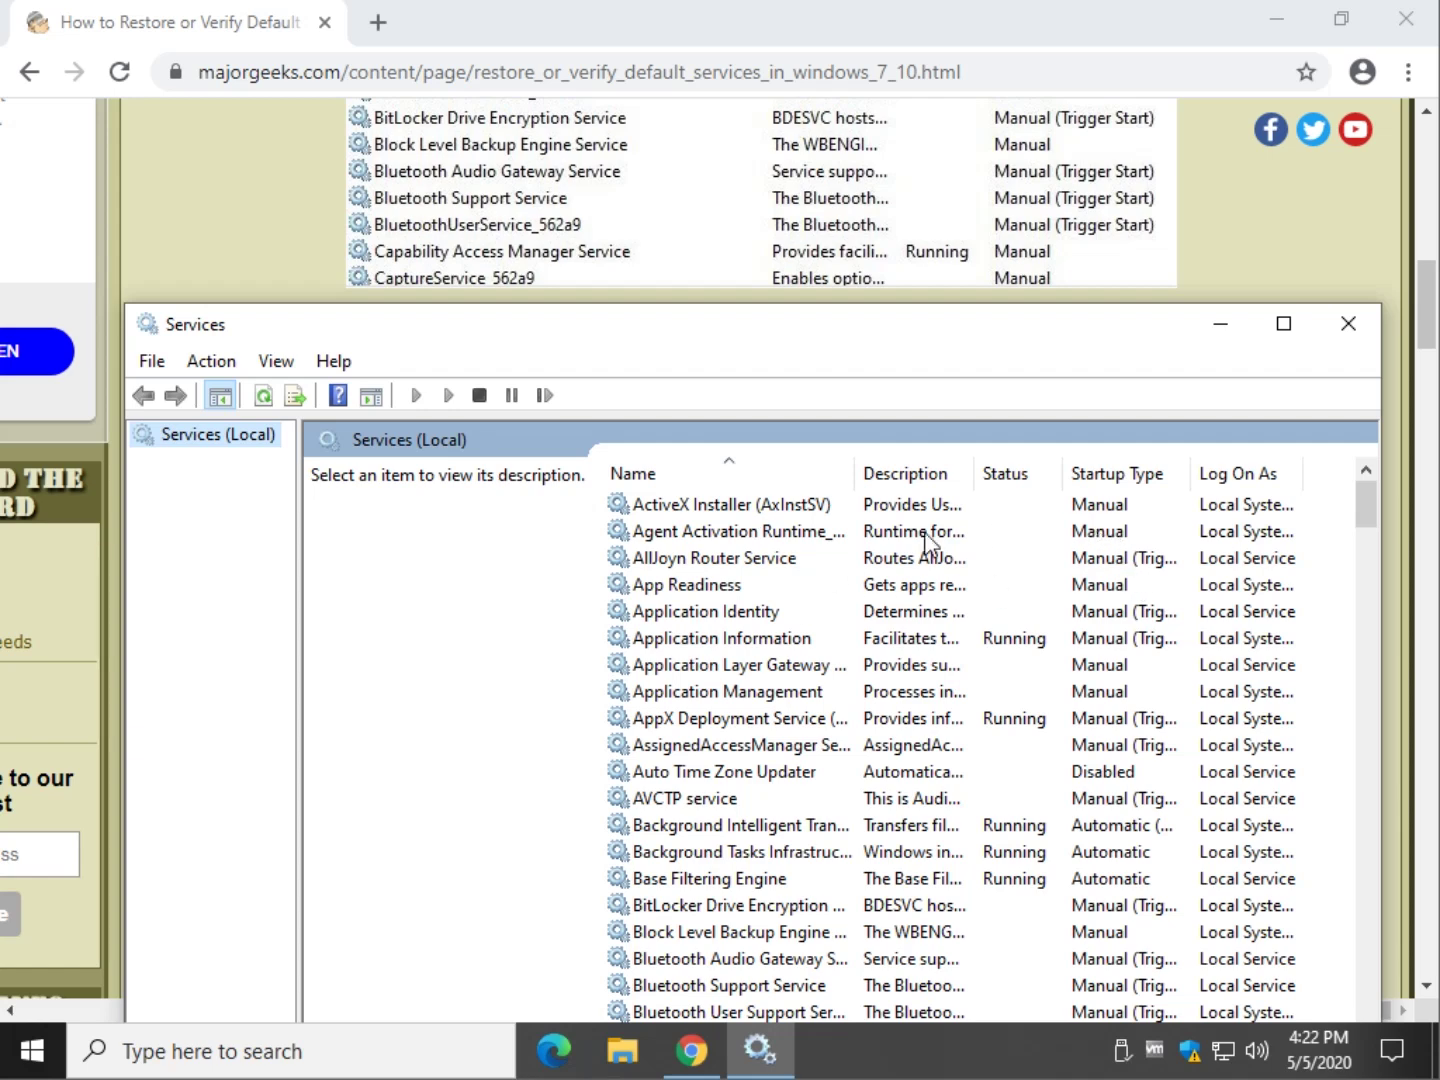
click(255, 231)
scroll(319, 496, down, 1)
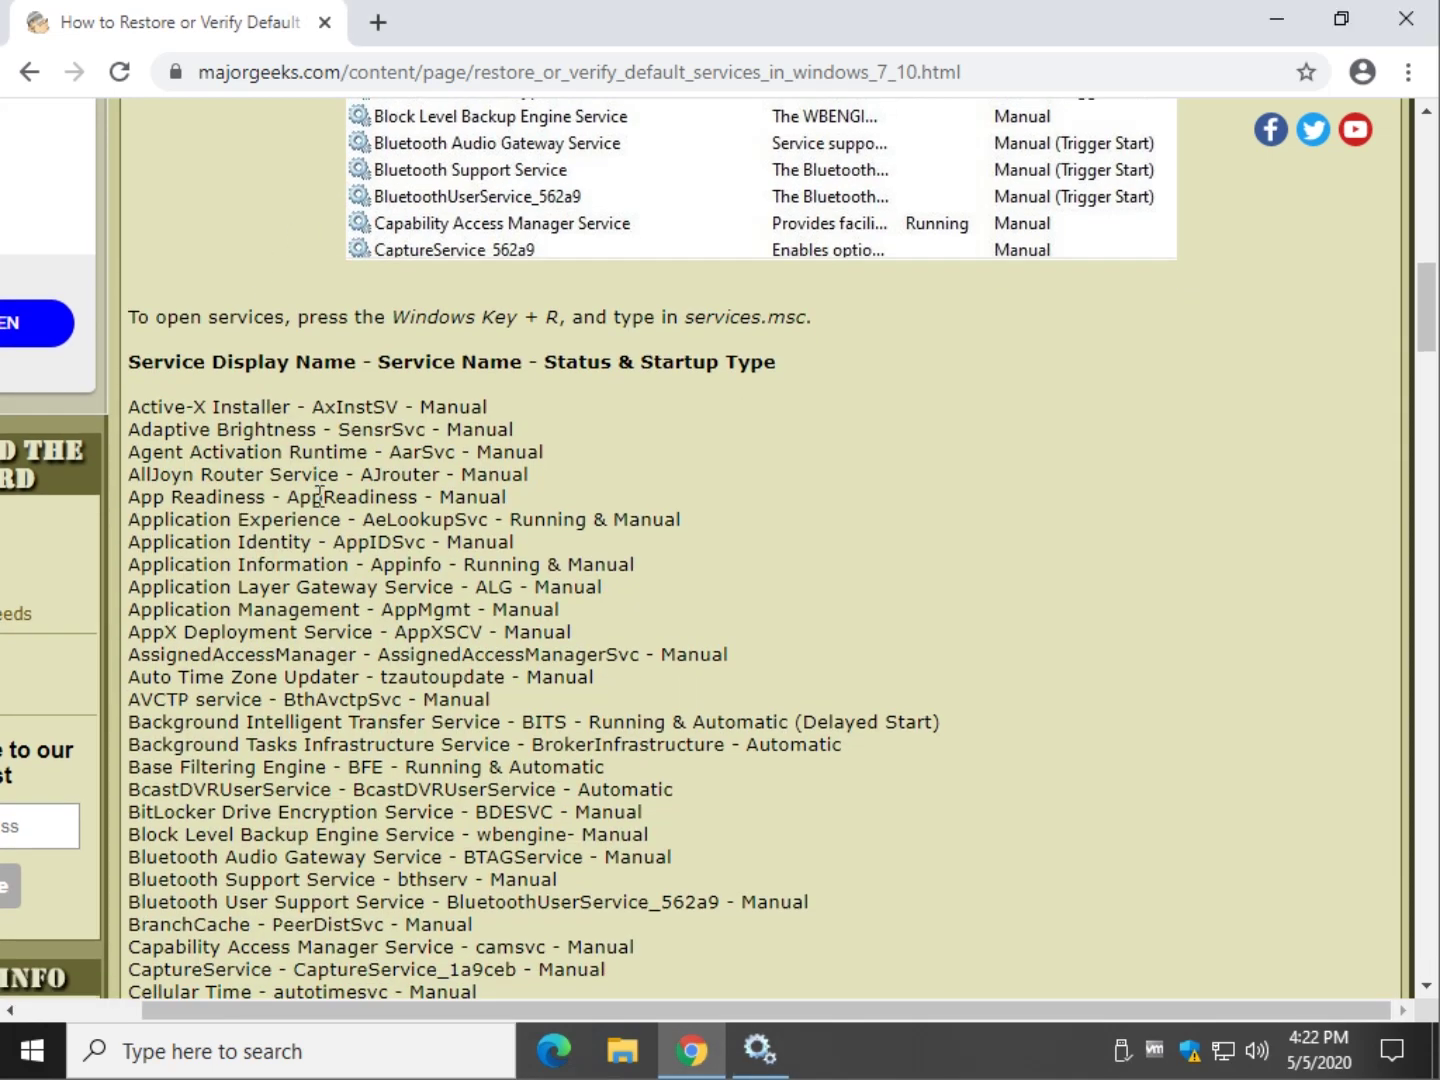
scroll(319, 496, down, 1)
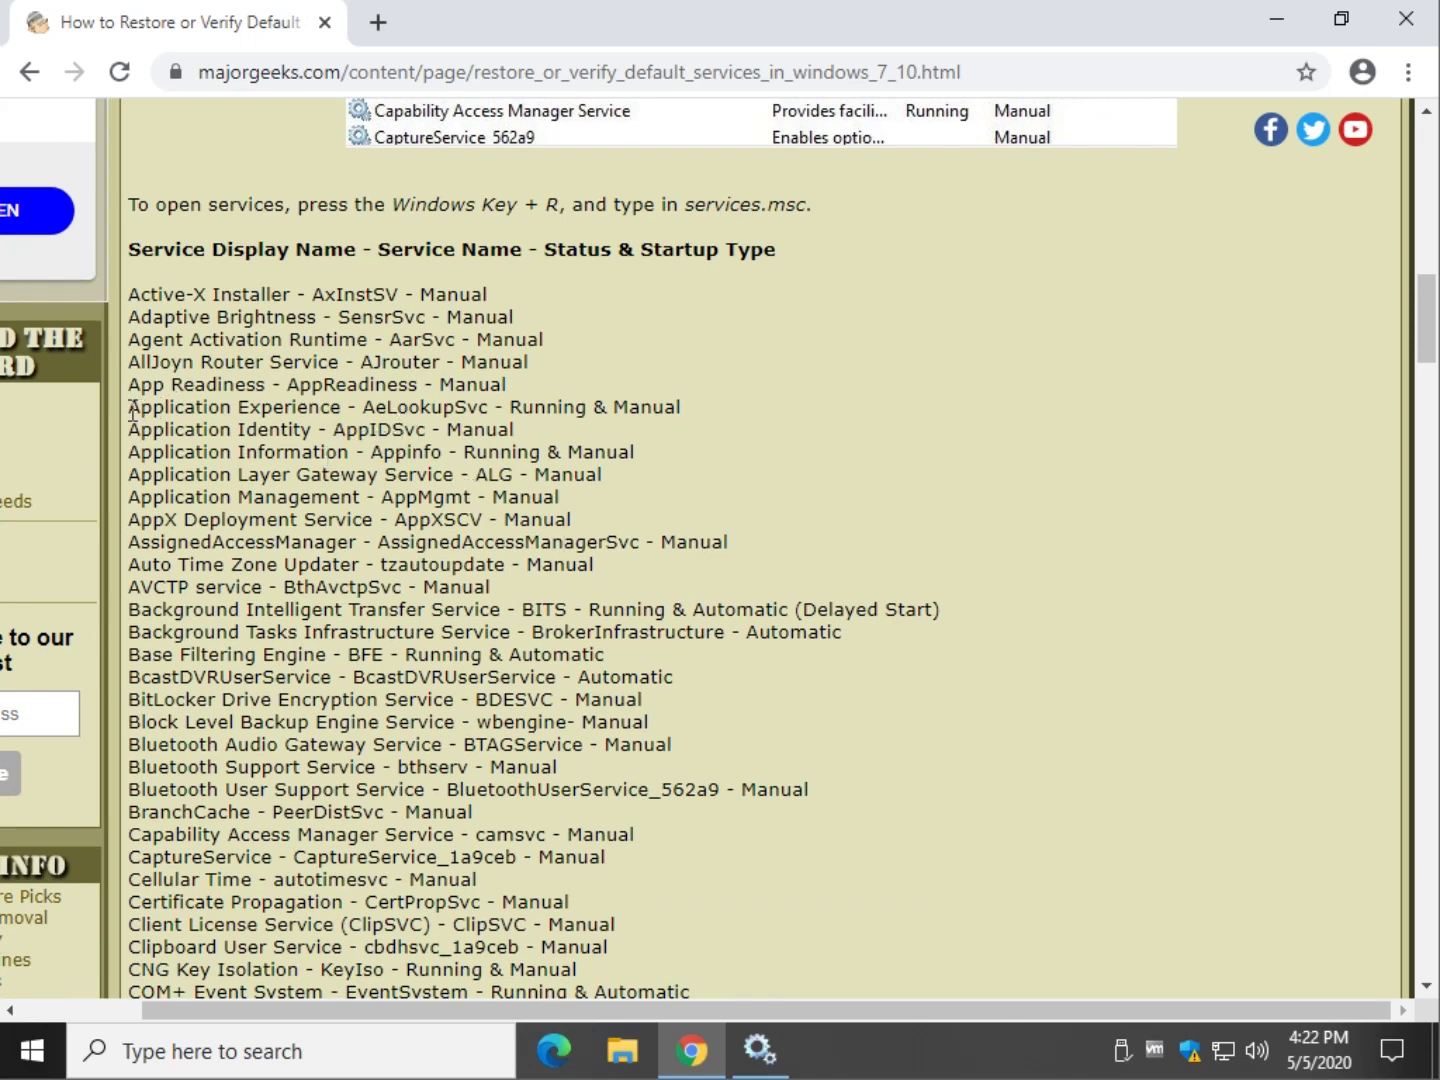
Step: Highlight the 'Application Information - Appinfo' line in the list, then return to Services
drag(133, 411, 753, 413)
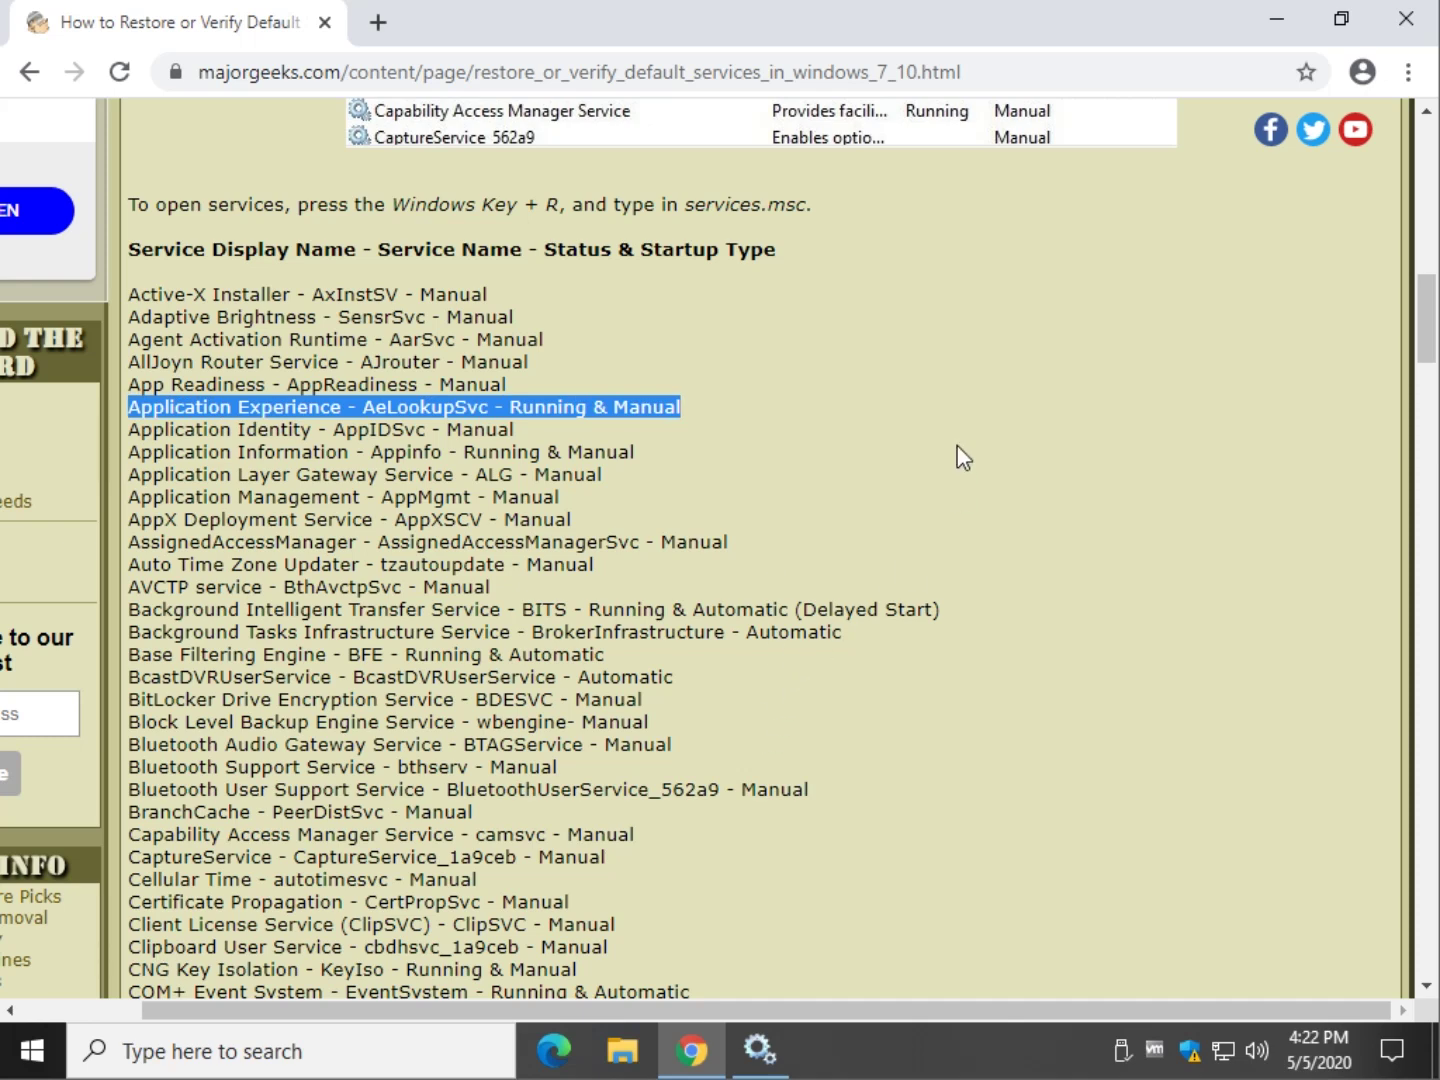
click(202, 468)
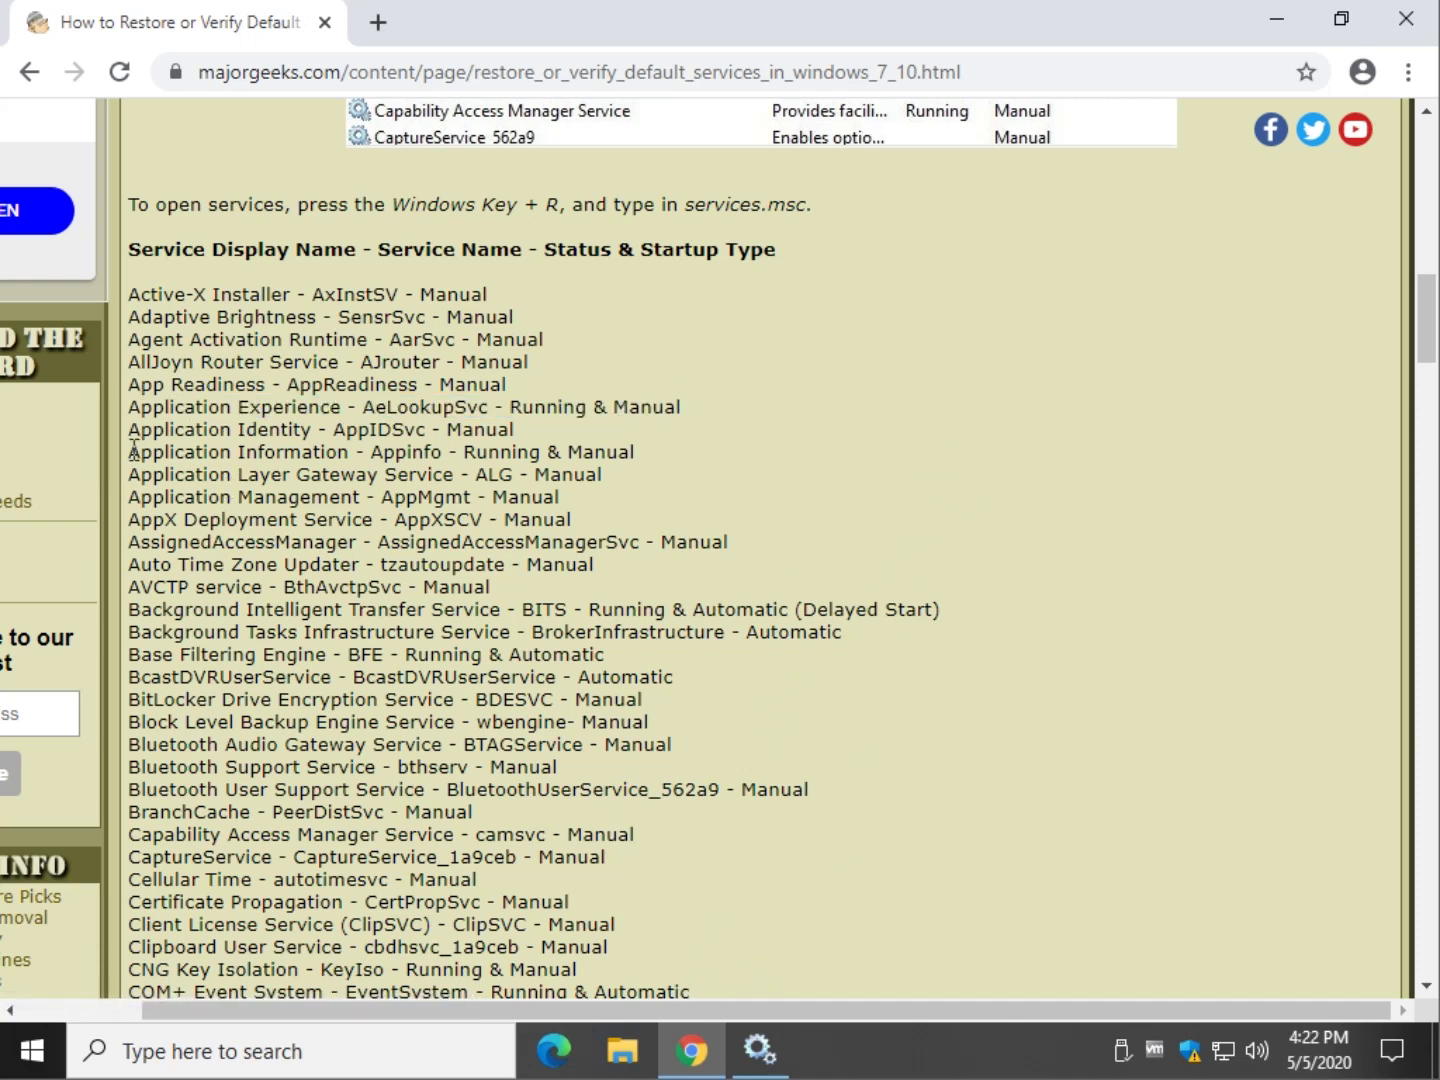
drag(130, 450, 681, 472)
click(664, 462)
drag(649, 450, 135, 454)
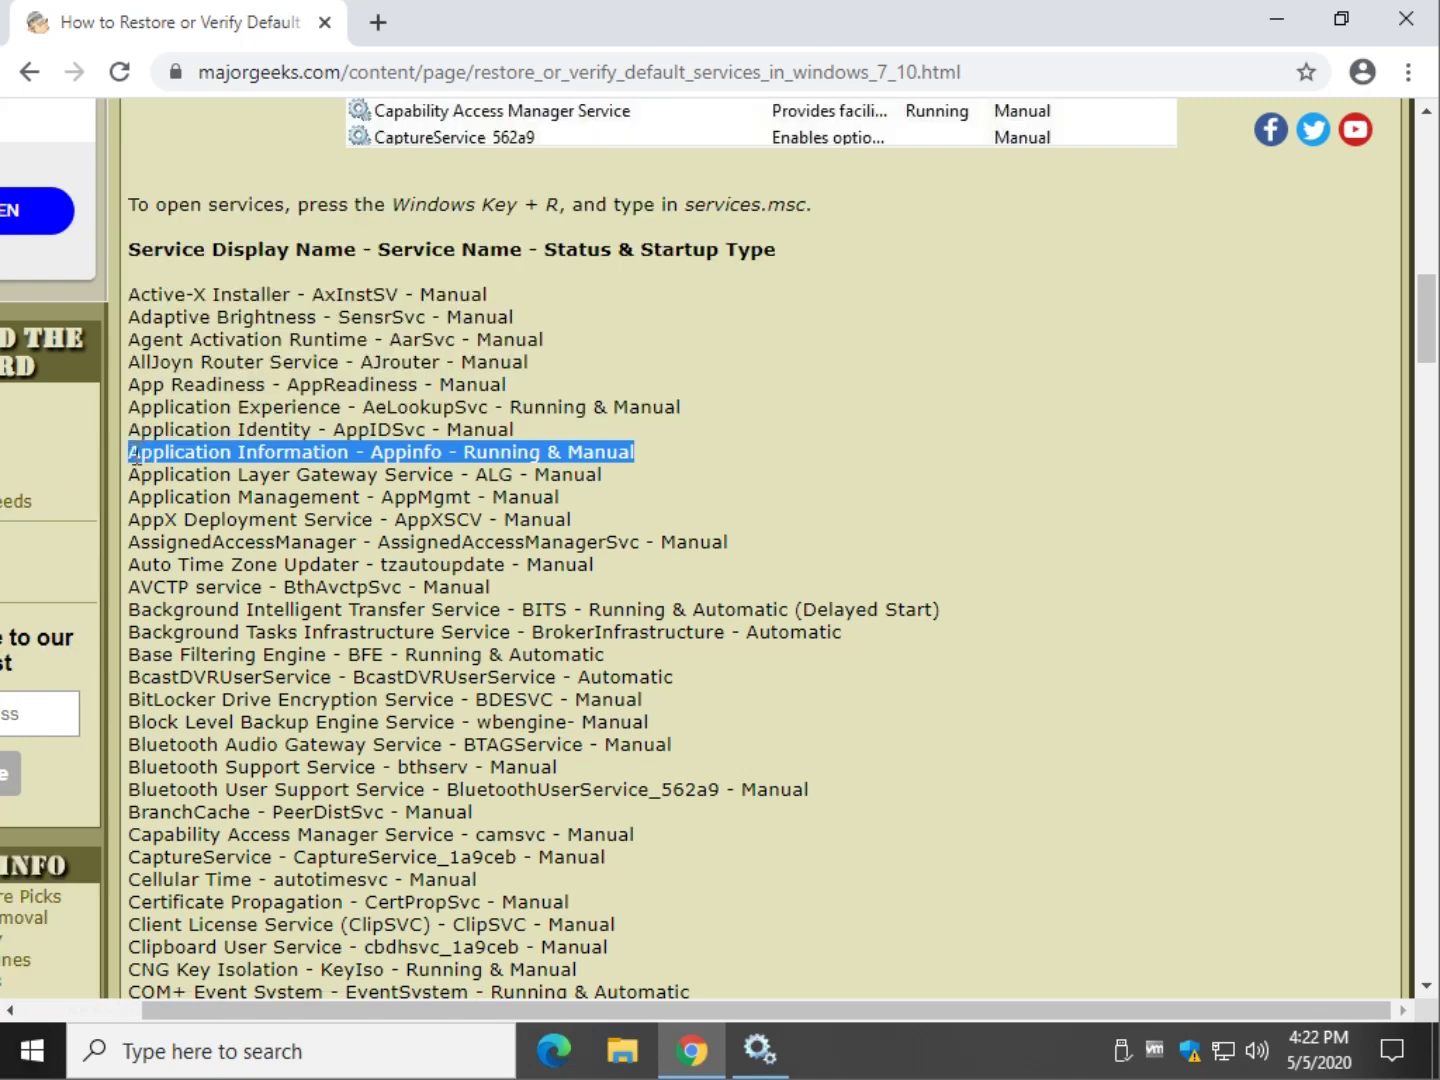
click(787, 1063)
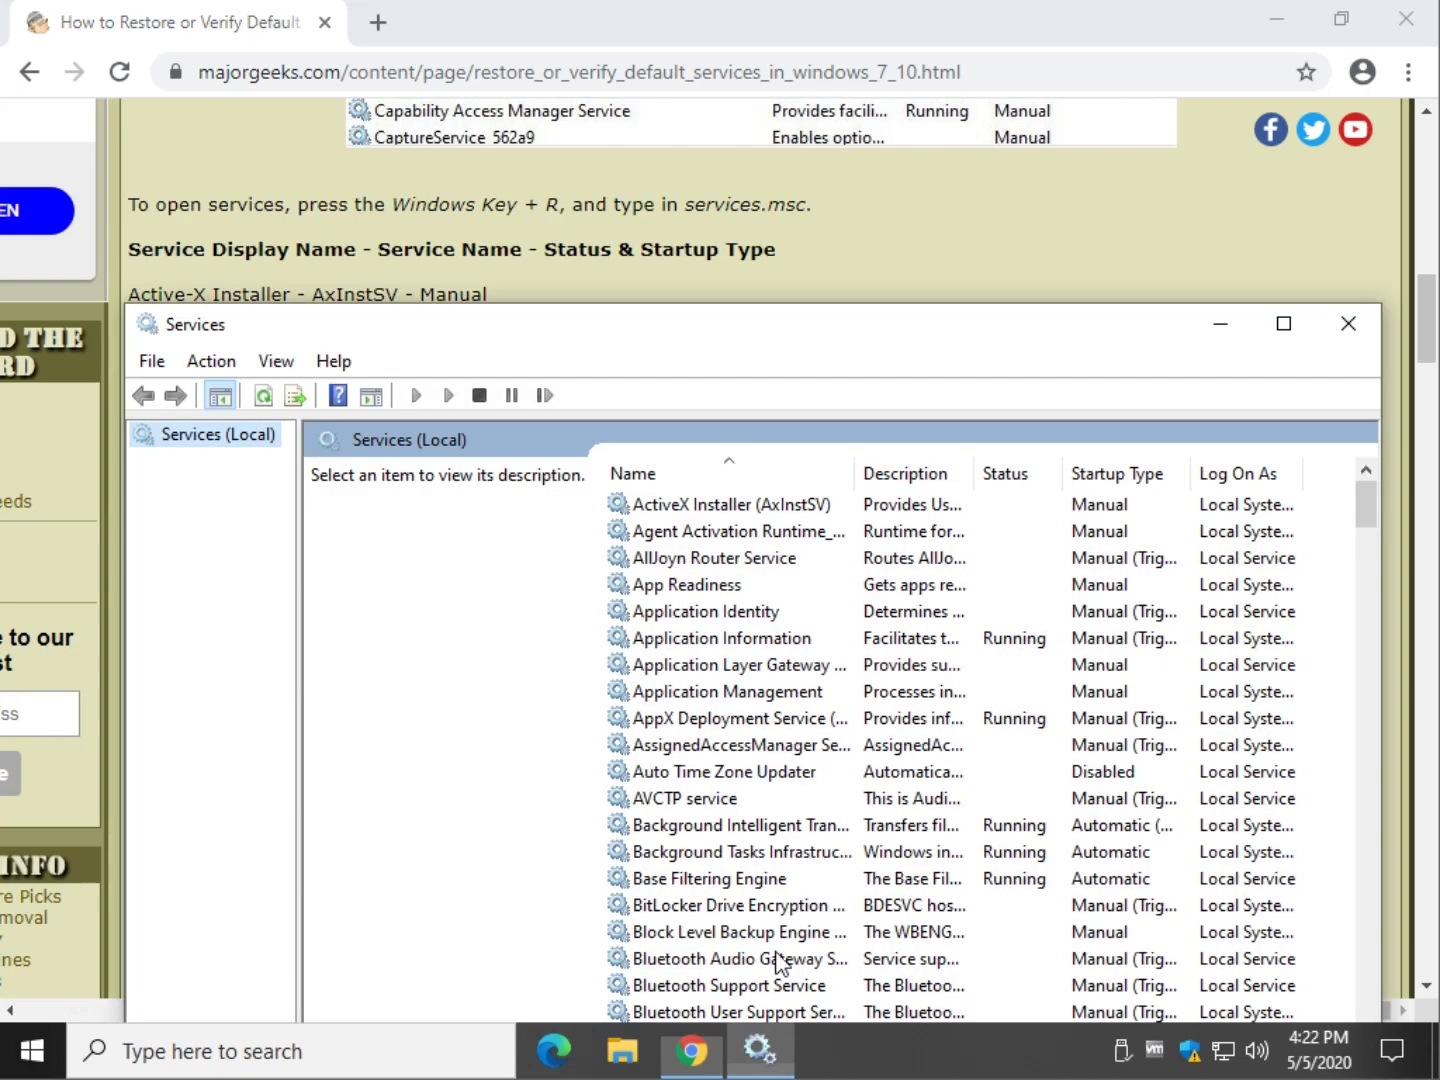
Step: Select the Application Information service and drag the Services window lower on screen
click(764, 639)
mouse_move(727, 338)
mouse_down()
mouse_move(697, 659)
mouse_move(747, 152)
mouse_up()
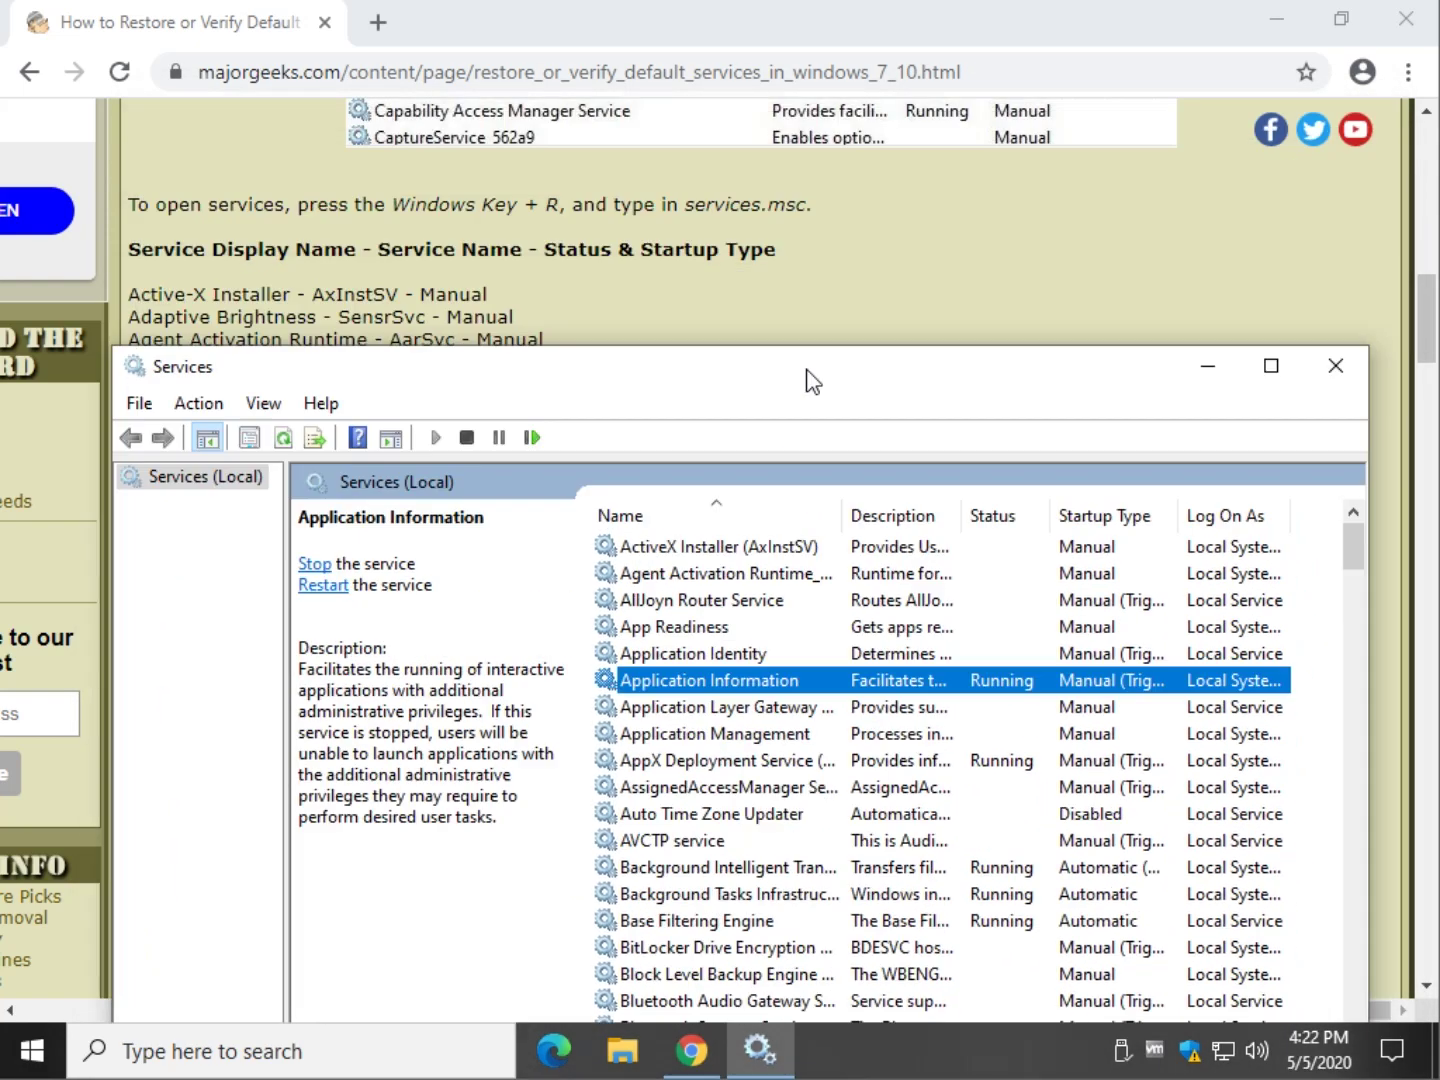
drag(838, 147, 691, 521)
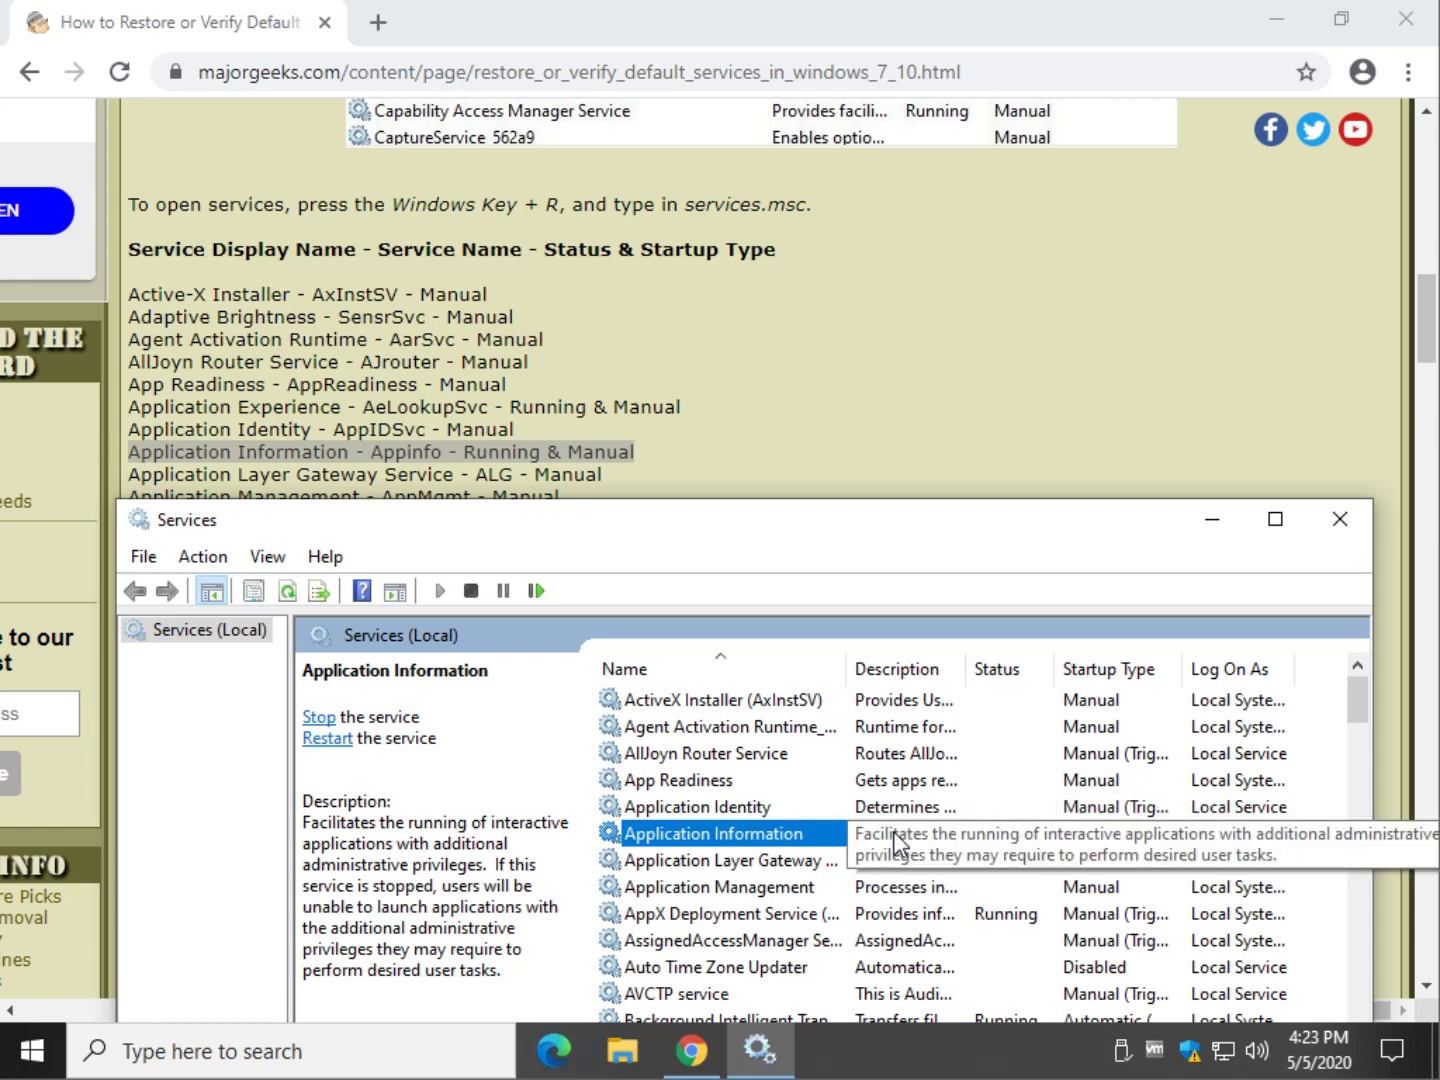
Step: Open Application Information properties, keep the Manual startup type, and close with OK
double_click(737, 846)
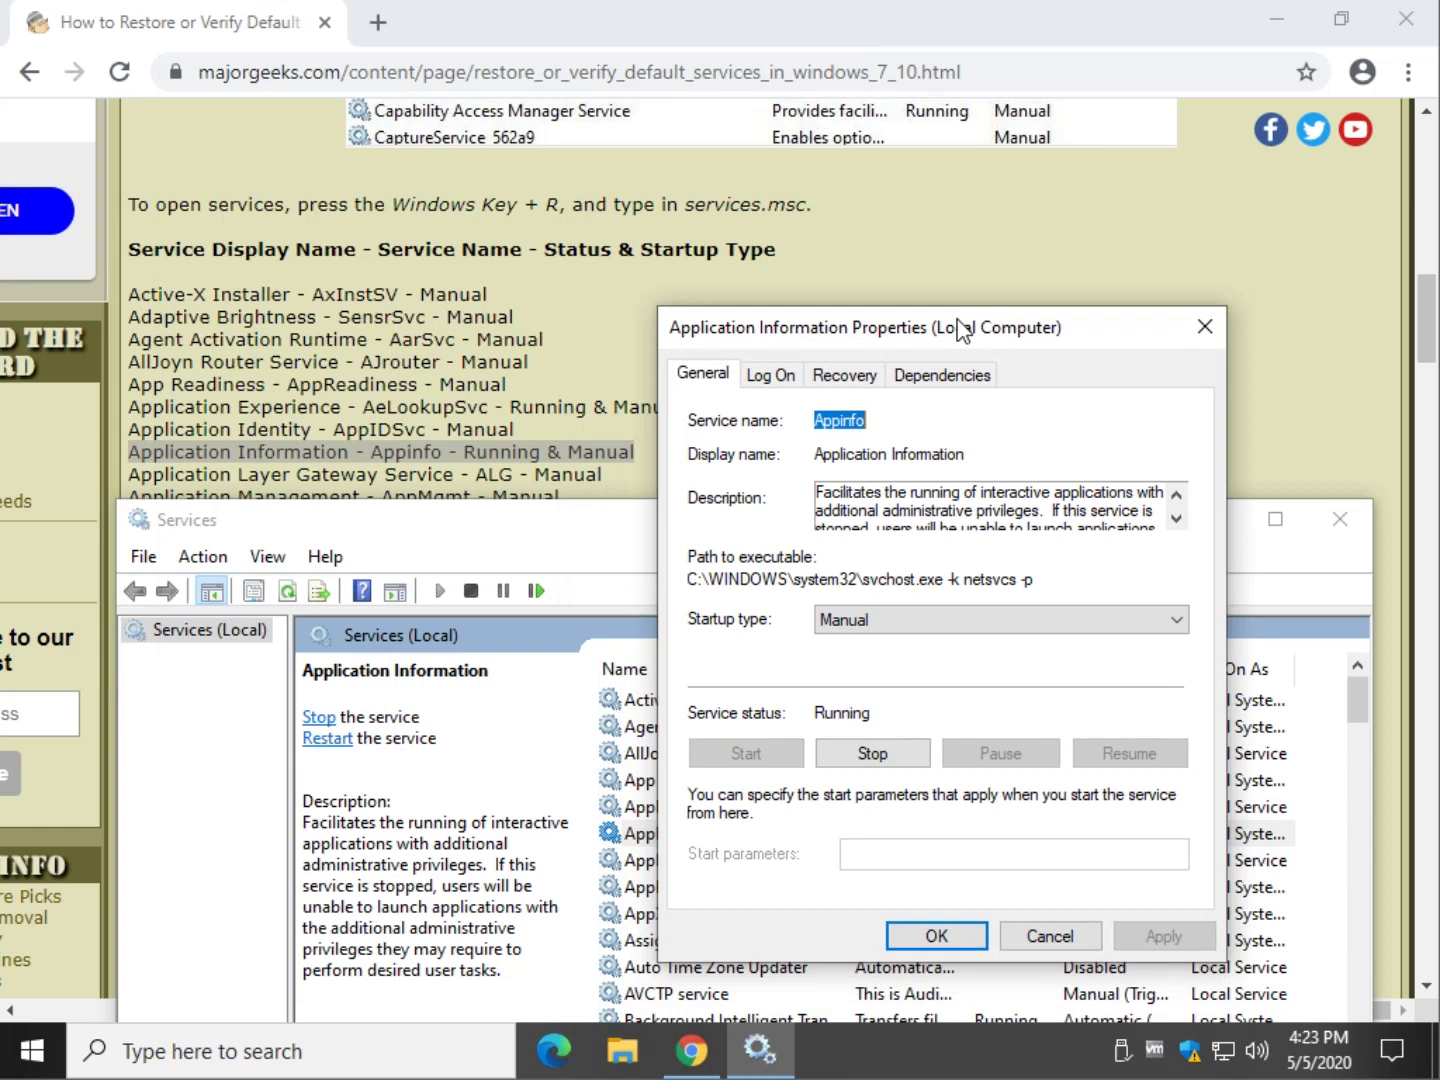
drag(313, 25, 963, 314)
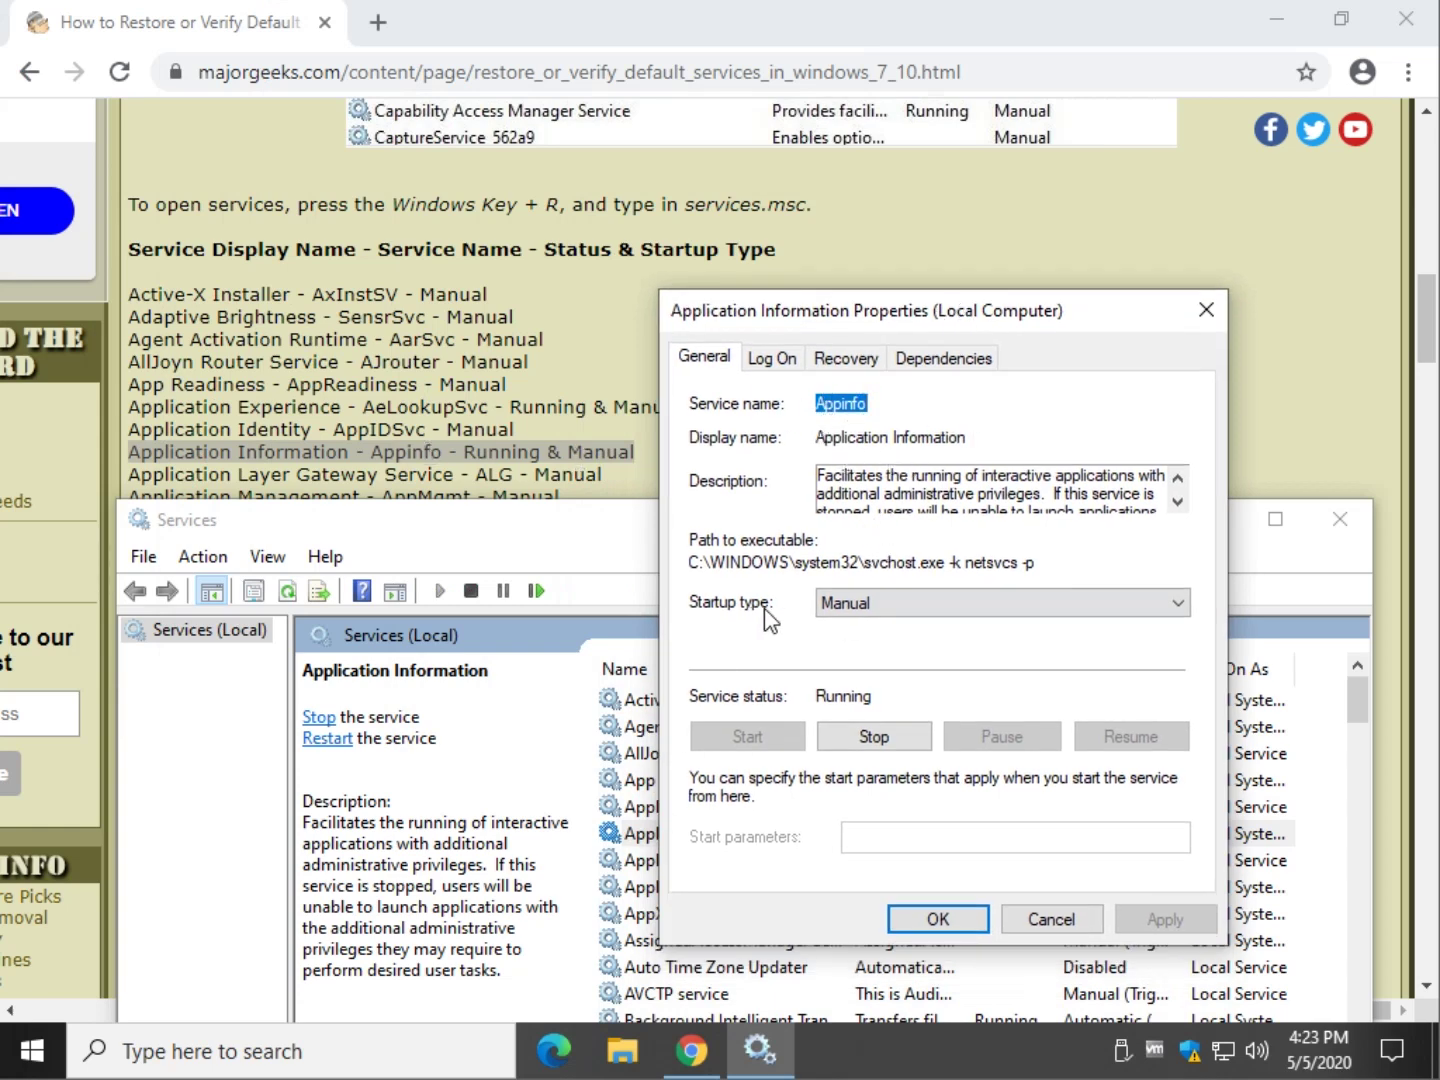
click(893, 611)
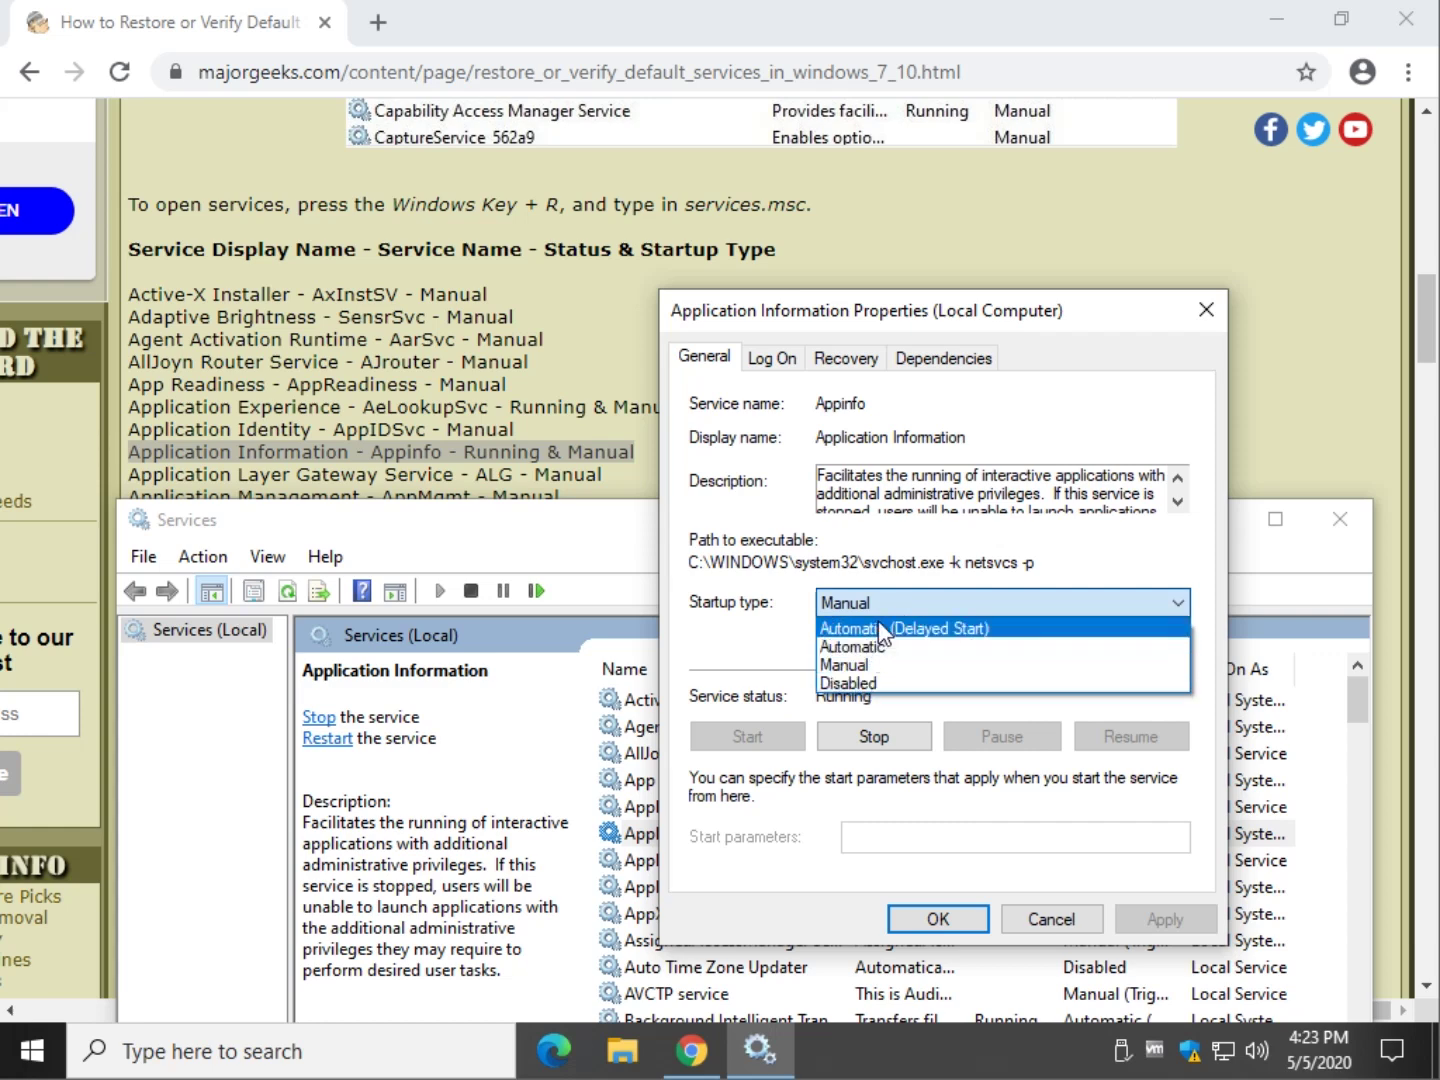
click(957, 562)
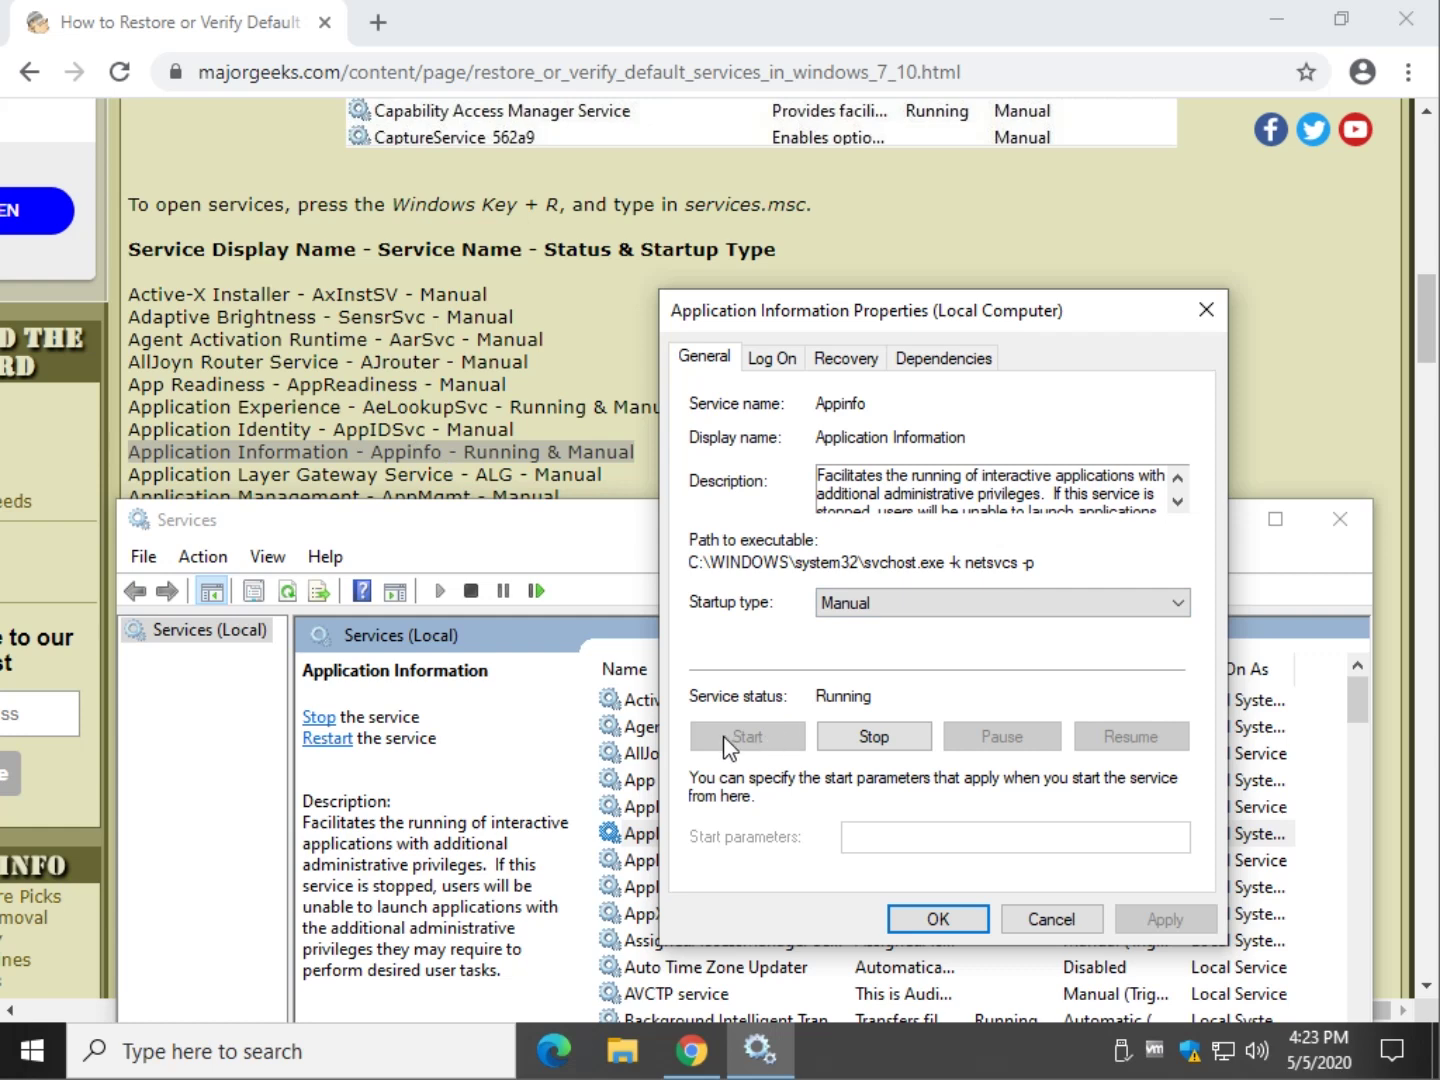
click(958, 604)
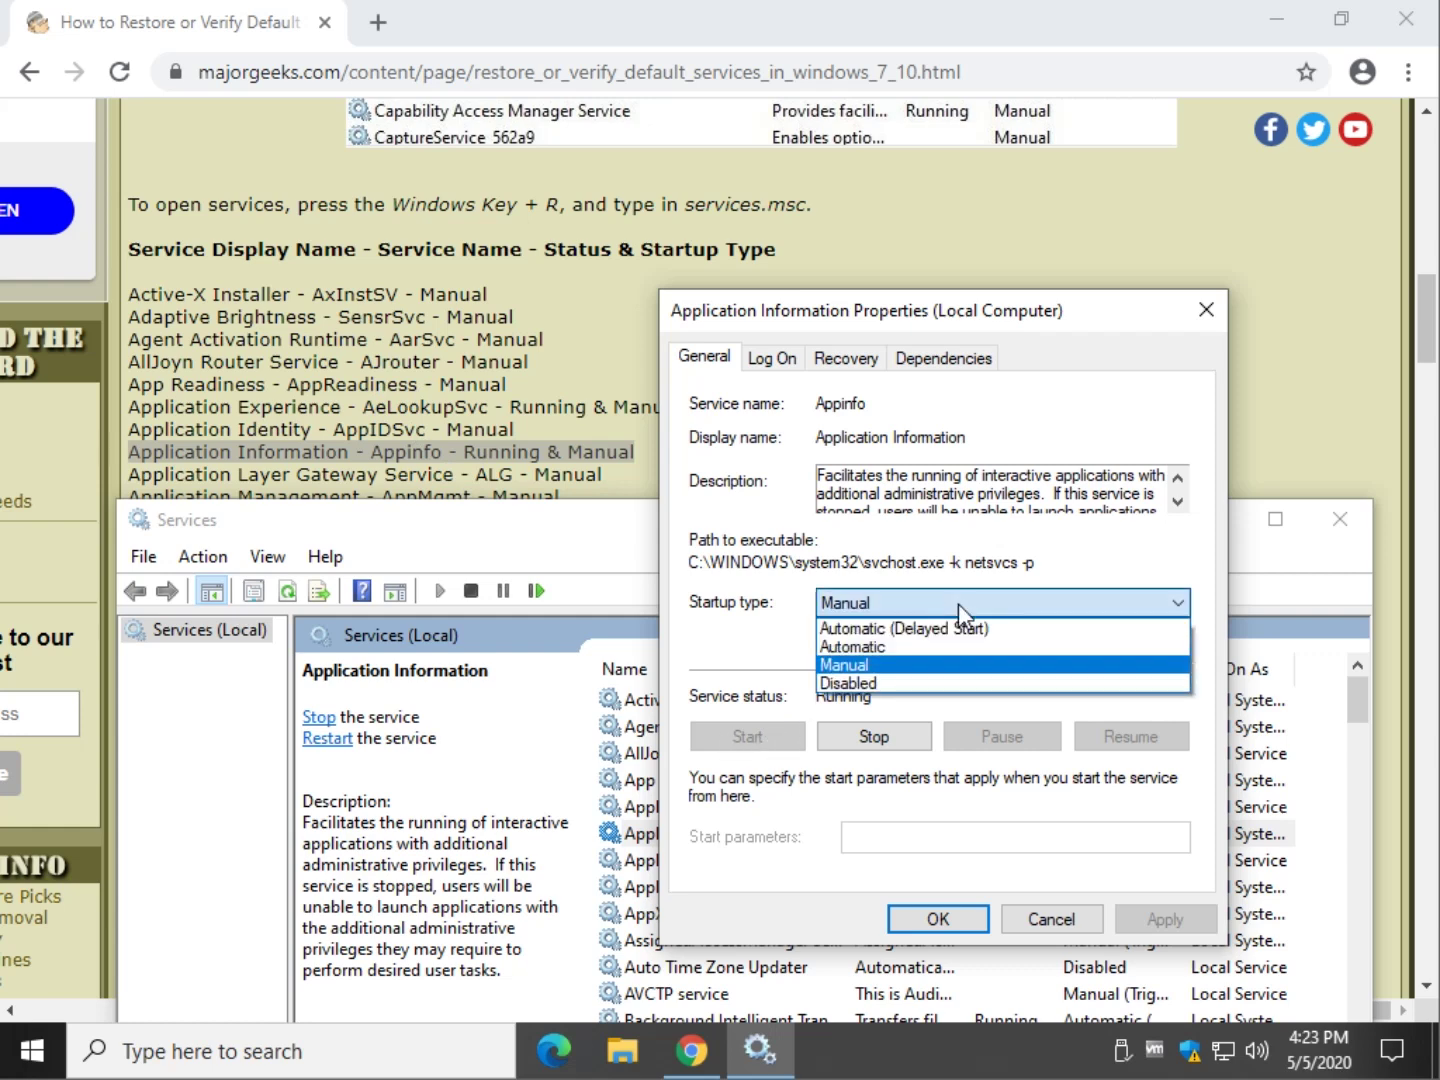
click(934, 665)
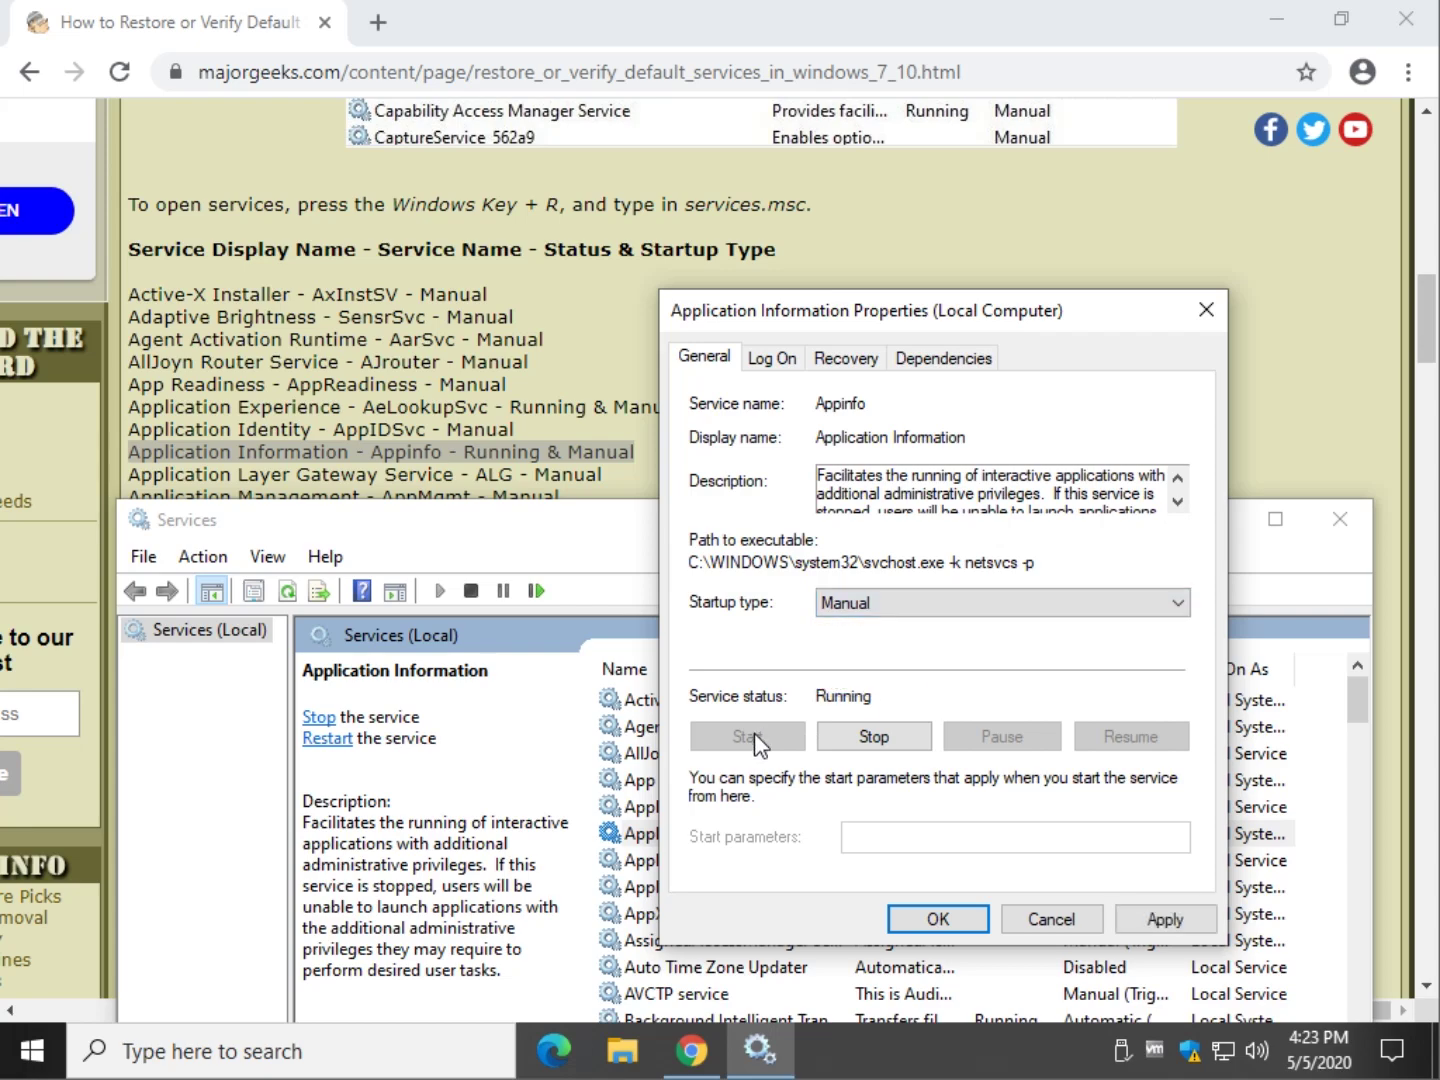
click(941, 922)
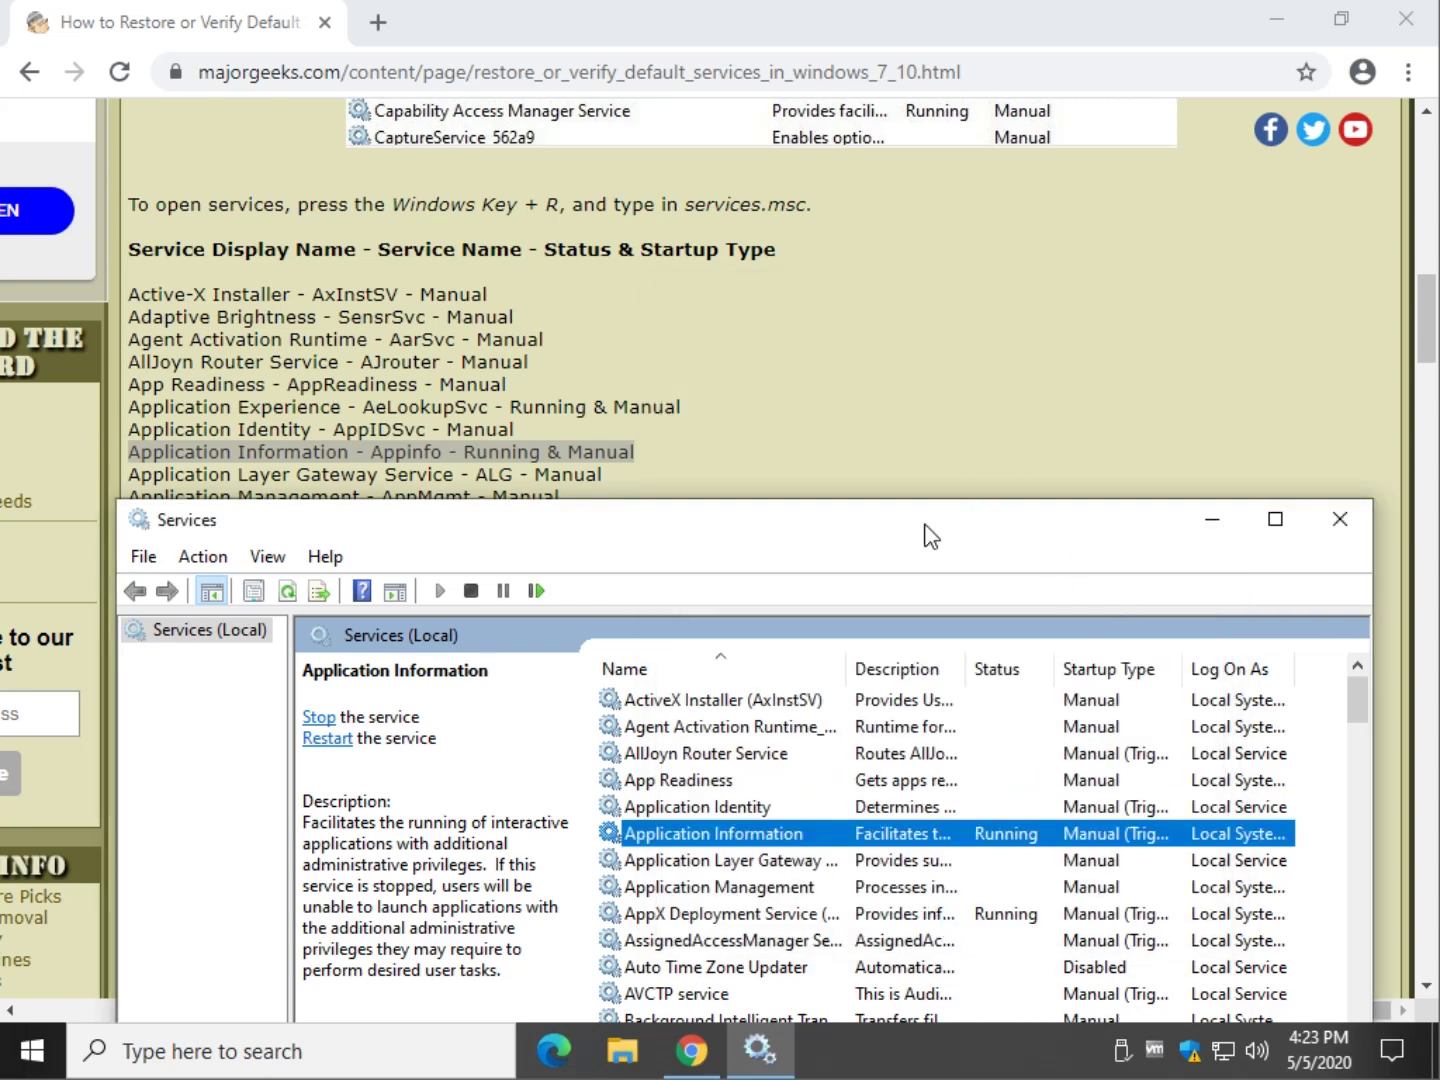
Step: Move and minimize the Services window, then clear the highlight in the article
drag(925, 536, 940, 192)
click(1356, 187)
click(820, 460)
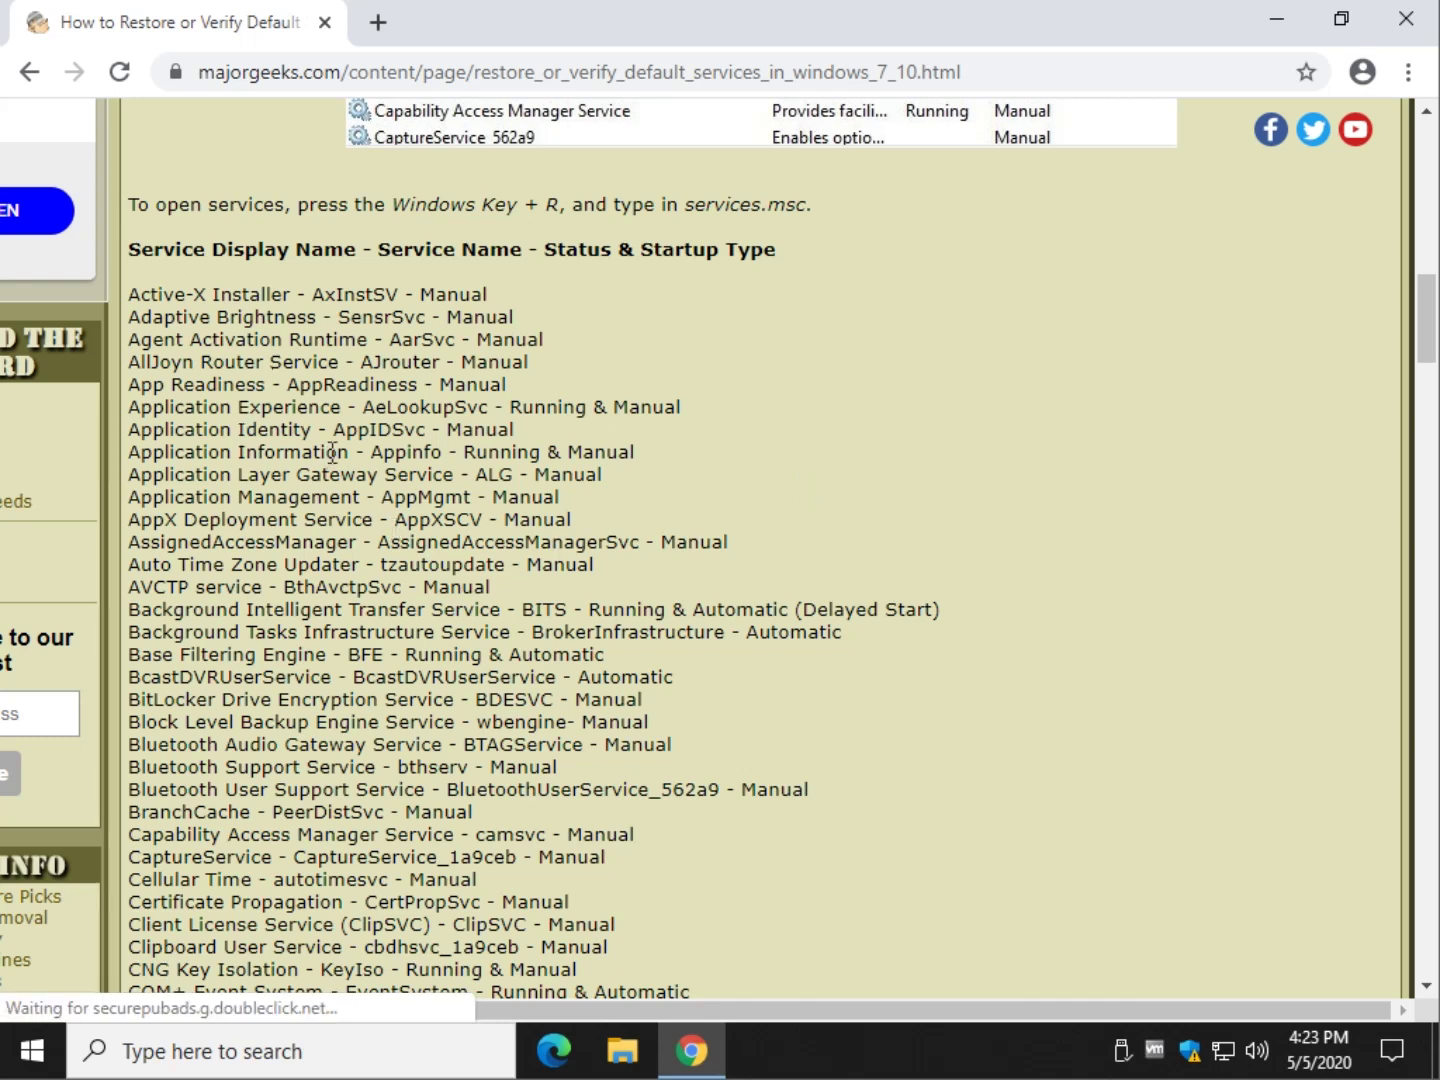
scroll(324, 441, down, 2)
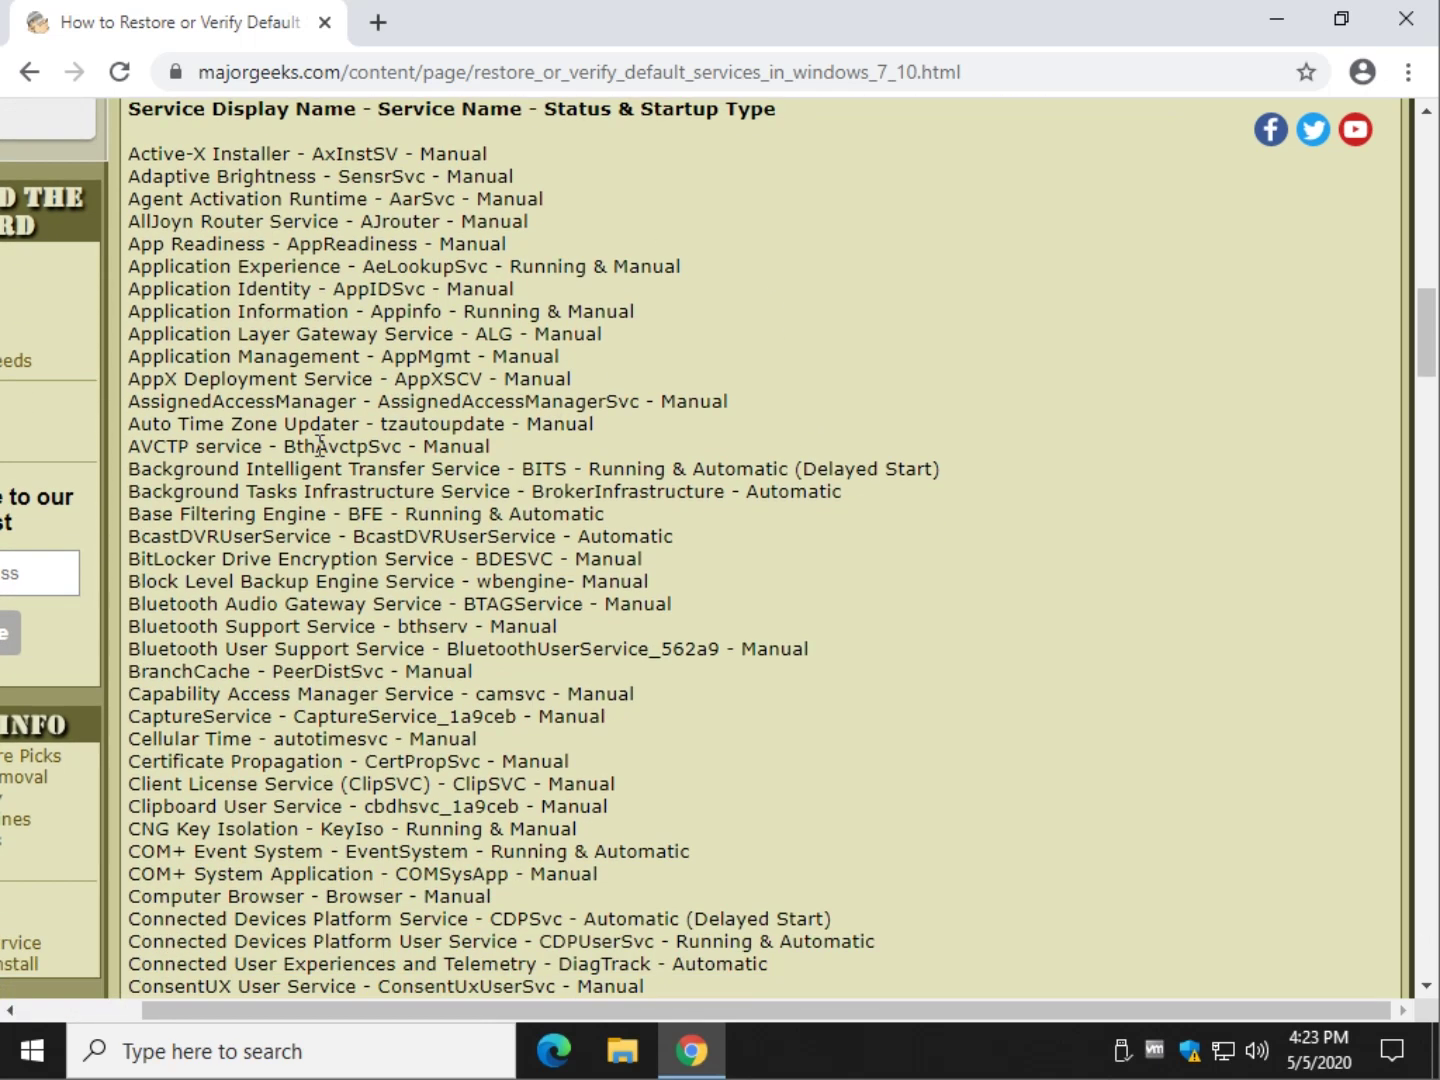
scroll(509, 554, down, 1)
scroll(510, 553, down, 2)
scroll(510, 554, down, 2)
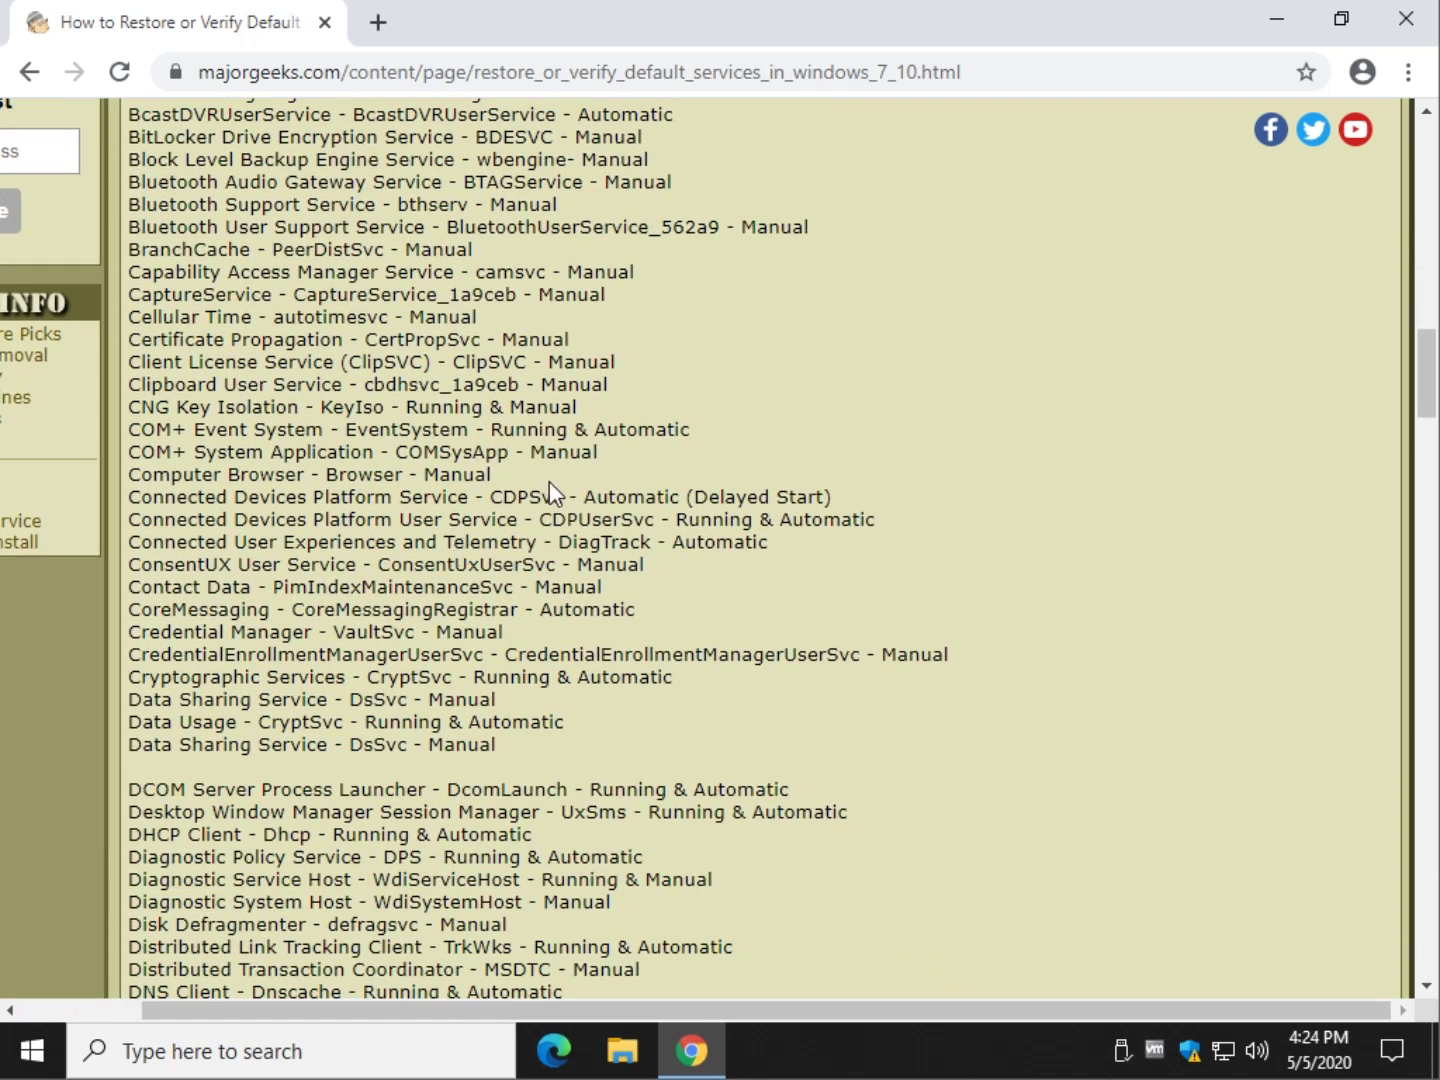
scroll(535, 481, down, 1)
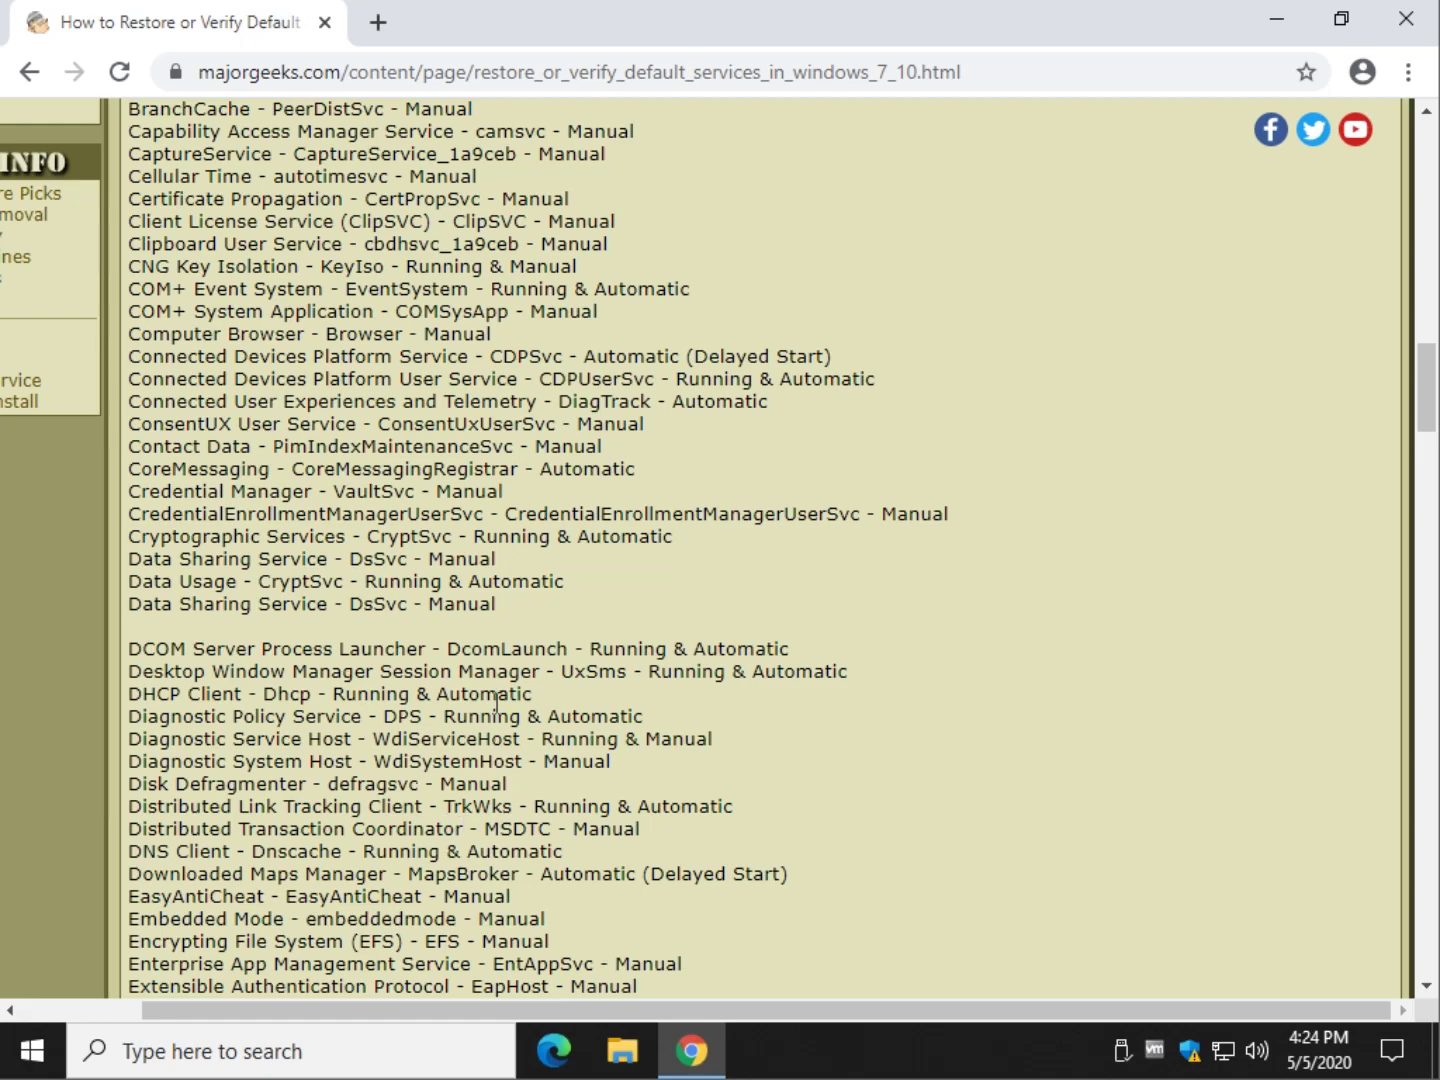
scroll(466, 666, down, 1)
scroll(462, 663, down, 2)
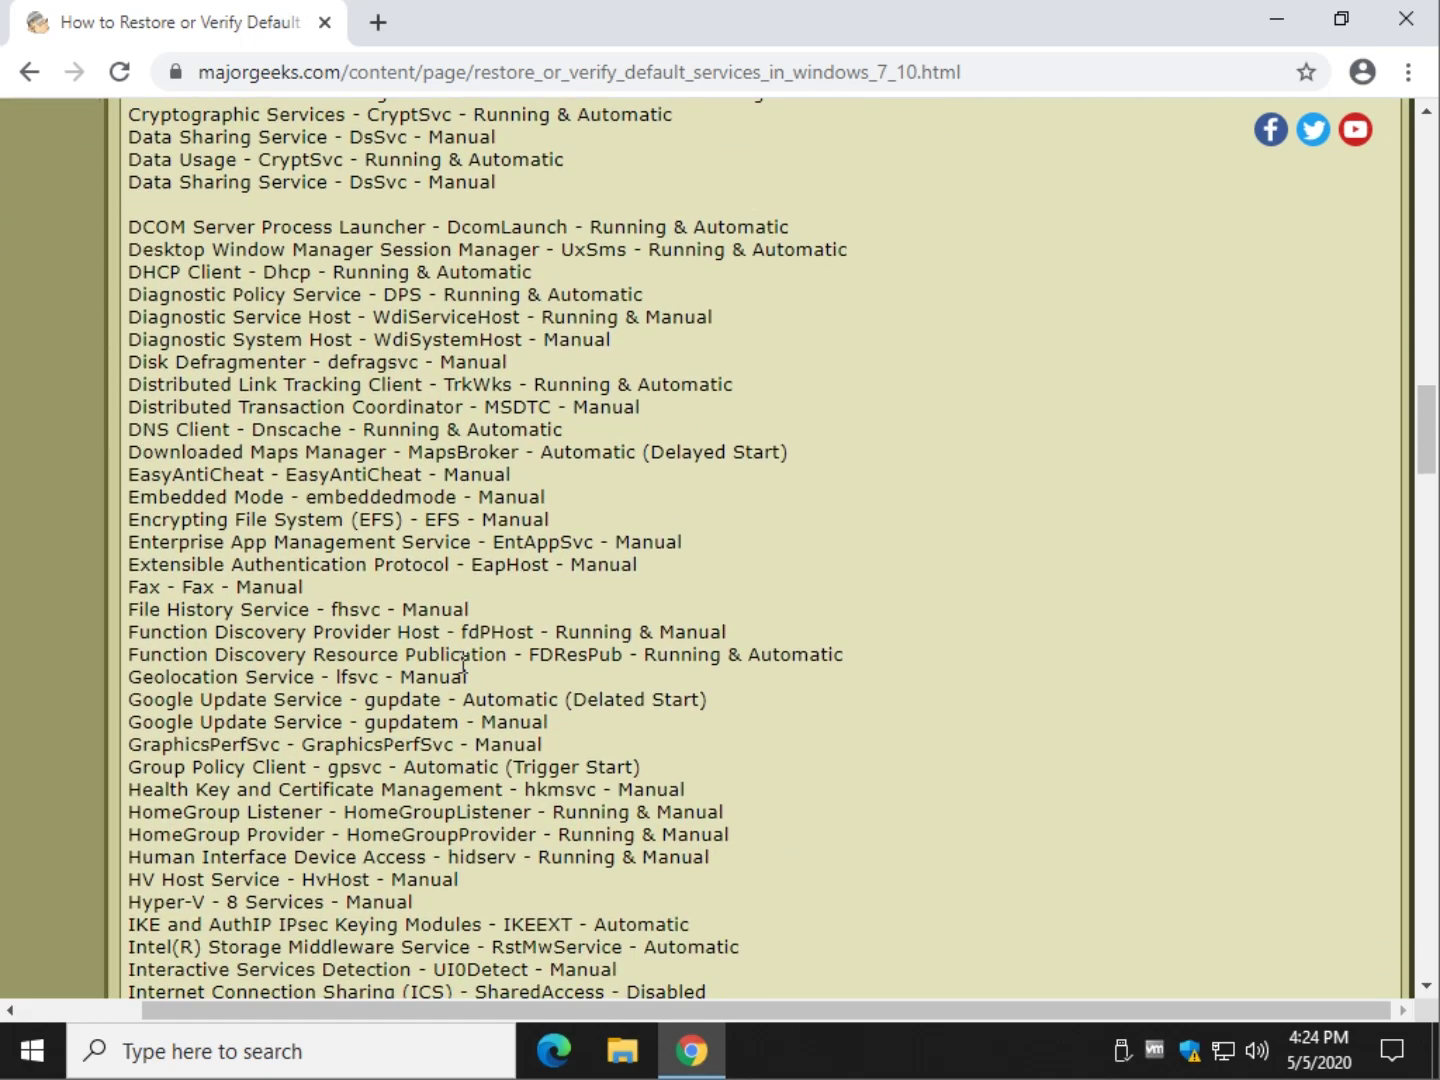
scroll(462, 664, down, 1)
scroll(425, 576, down, 3)
scroll(425, 576, down, 3)
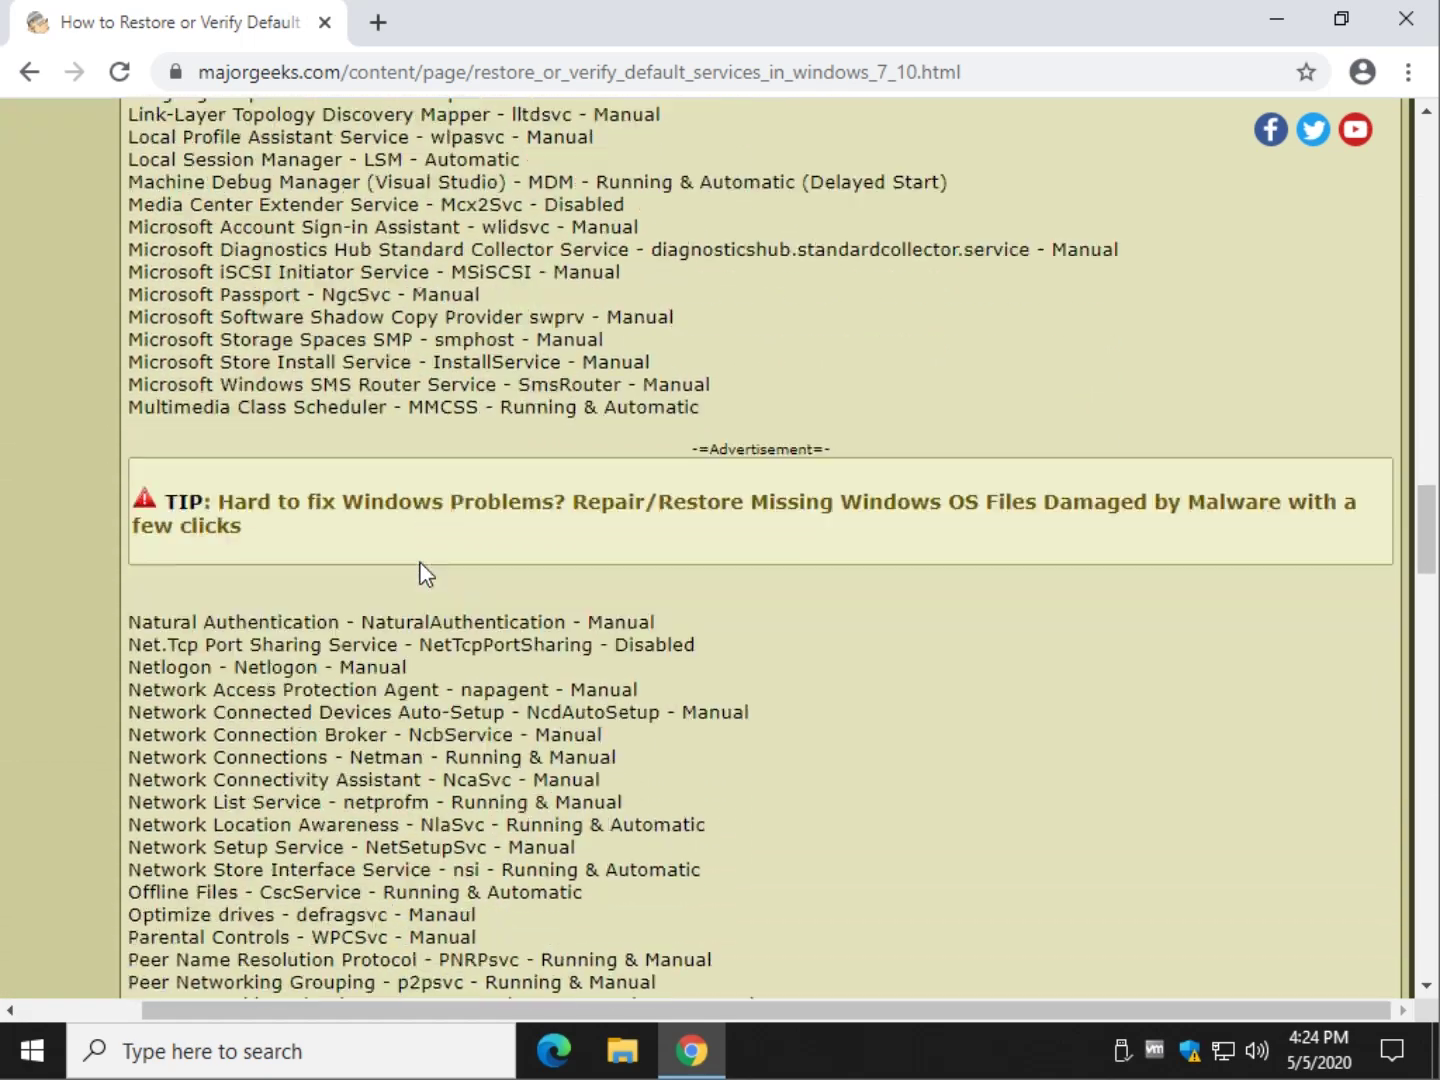
scroll(422, 572, down, 3)
scroll(416, 566, down, 2)
scroll(405, 557, down, 2)
scroll(406, 556, down, 2)
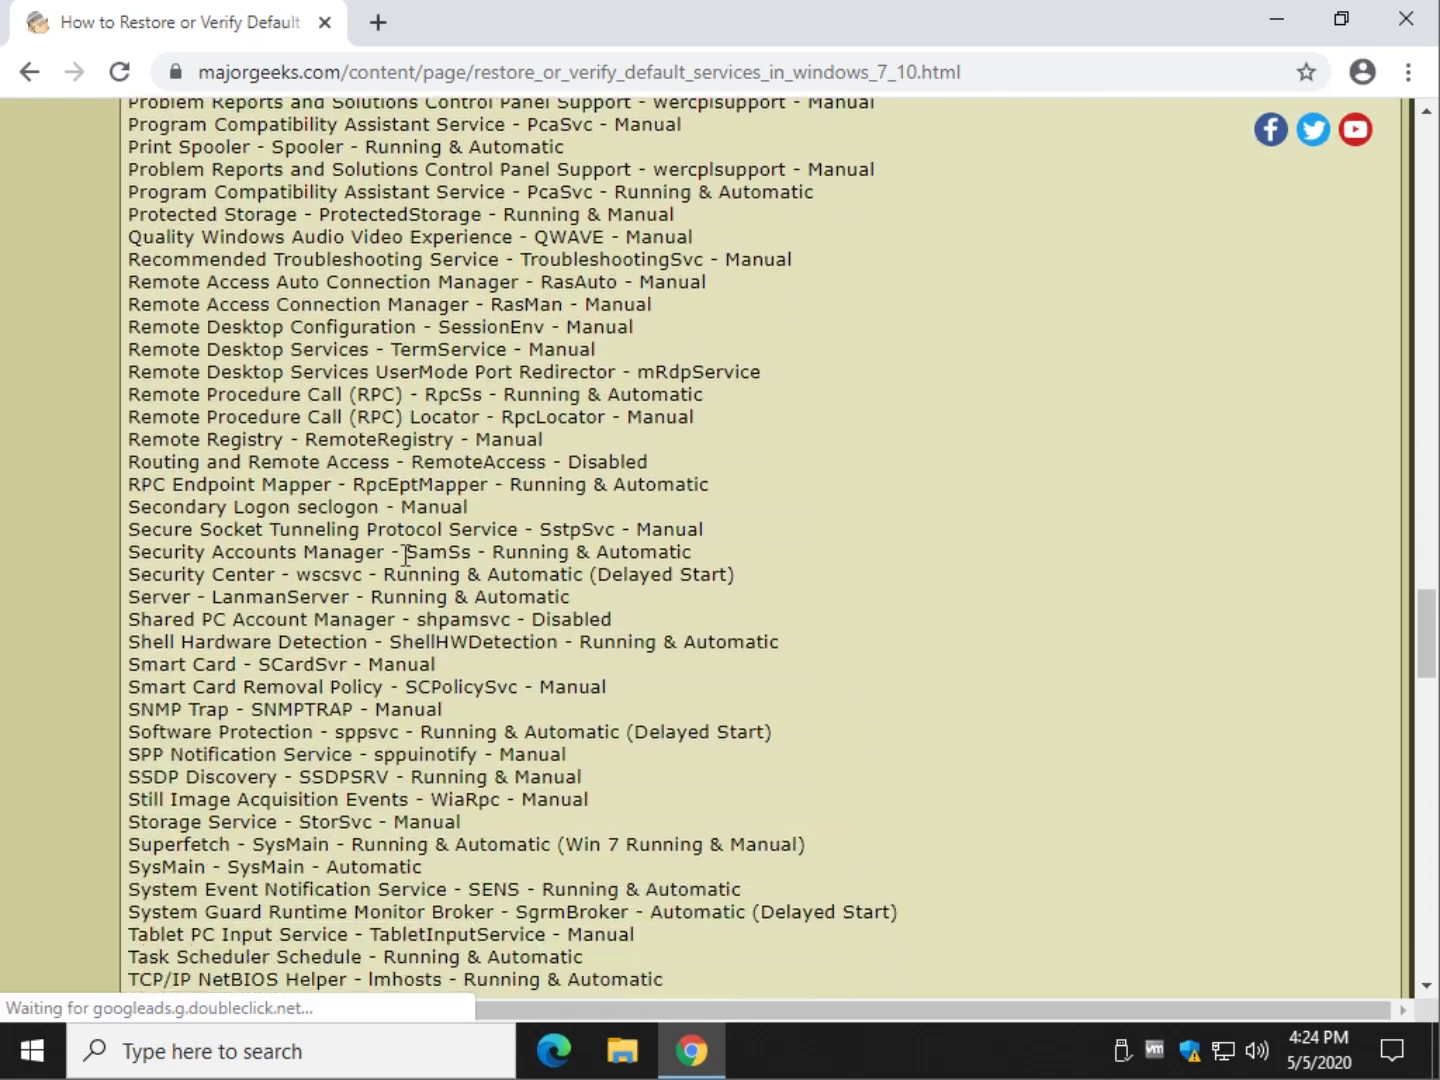
scroll(405, 554, down, 2)
scroll(405, 553, down, 3)
scroll(405, 553, down, 3)
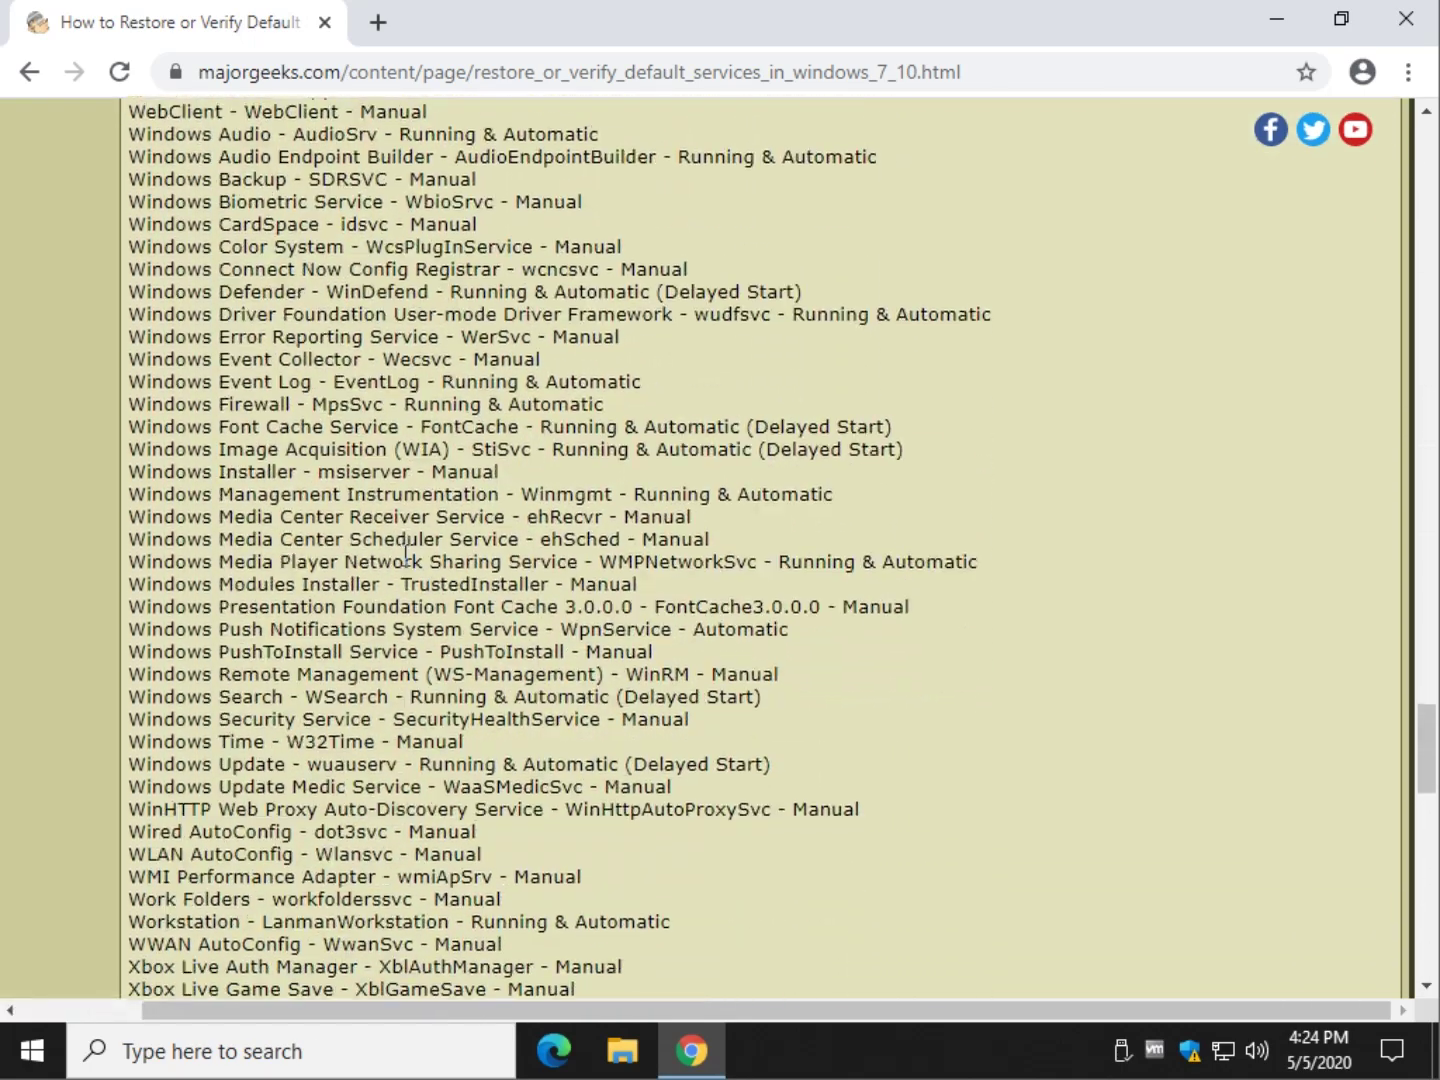
scroll(405, 554, down, 3)
scroll(403, 562, down, 2)
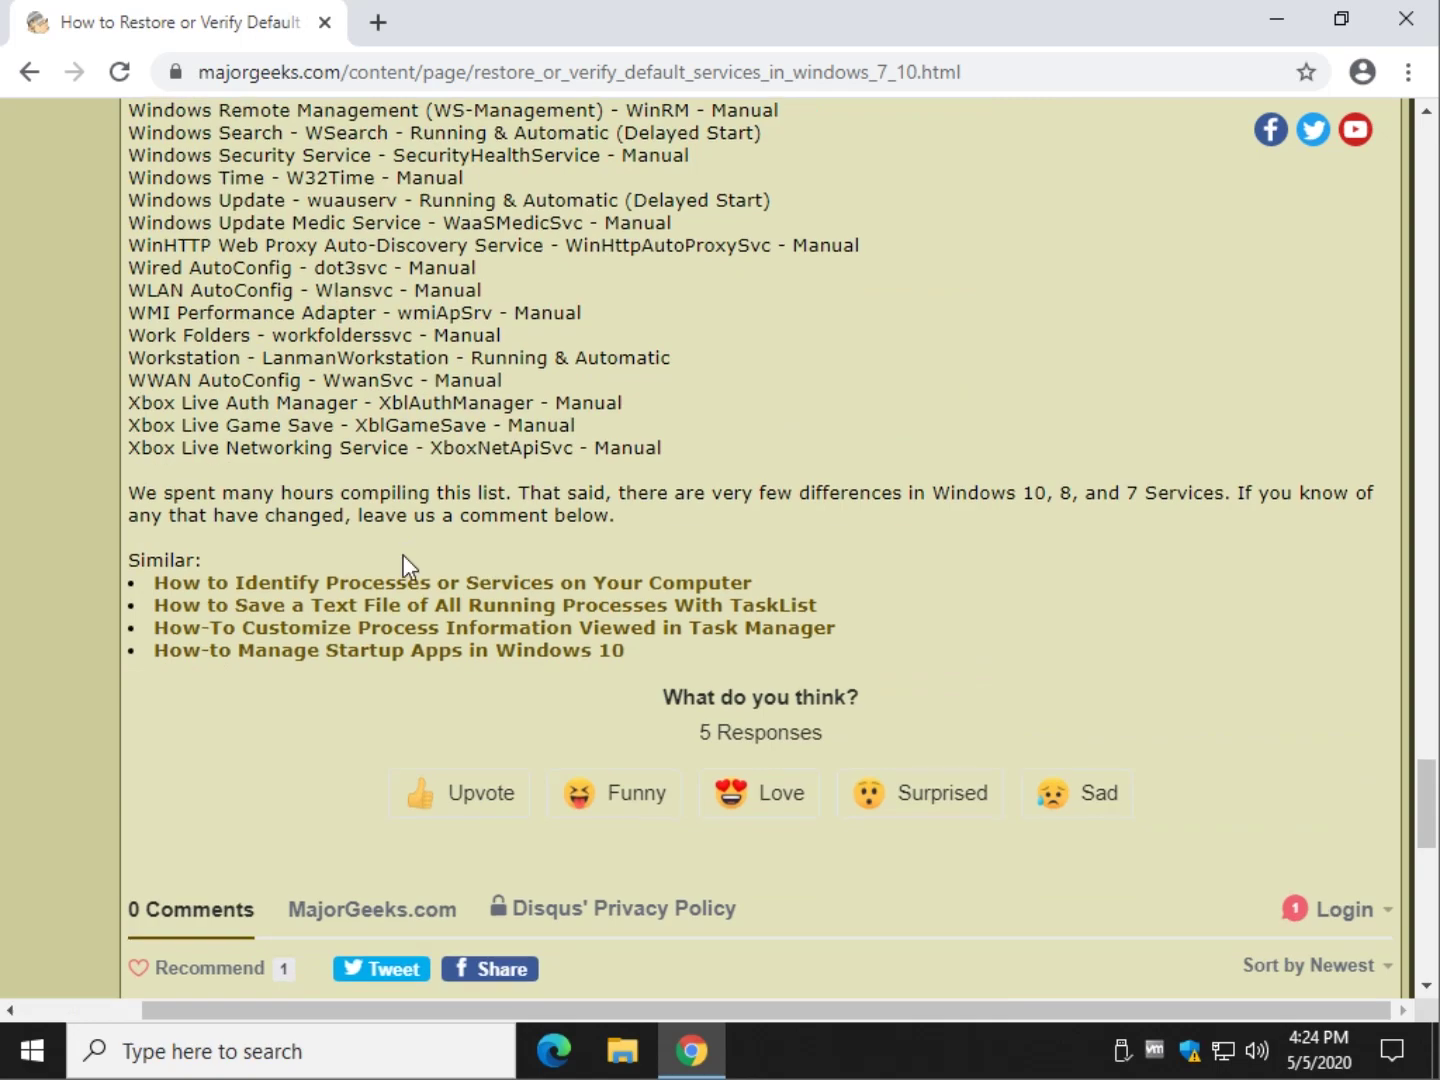
scroll(390, 553, up, 3)
scroll(391, 554, up, 2)
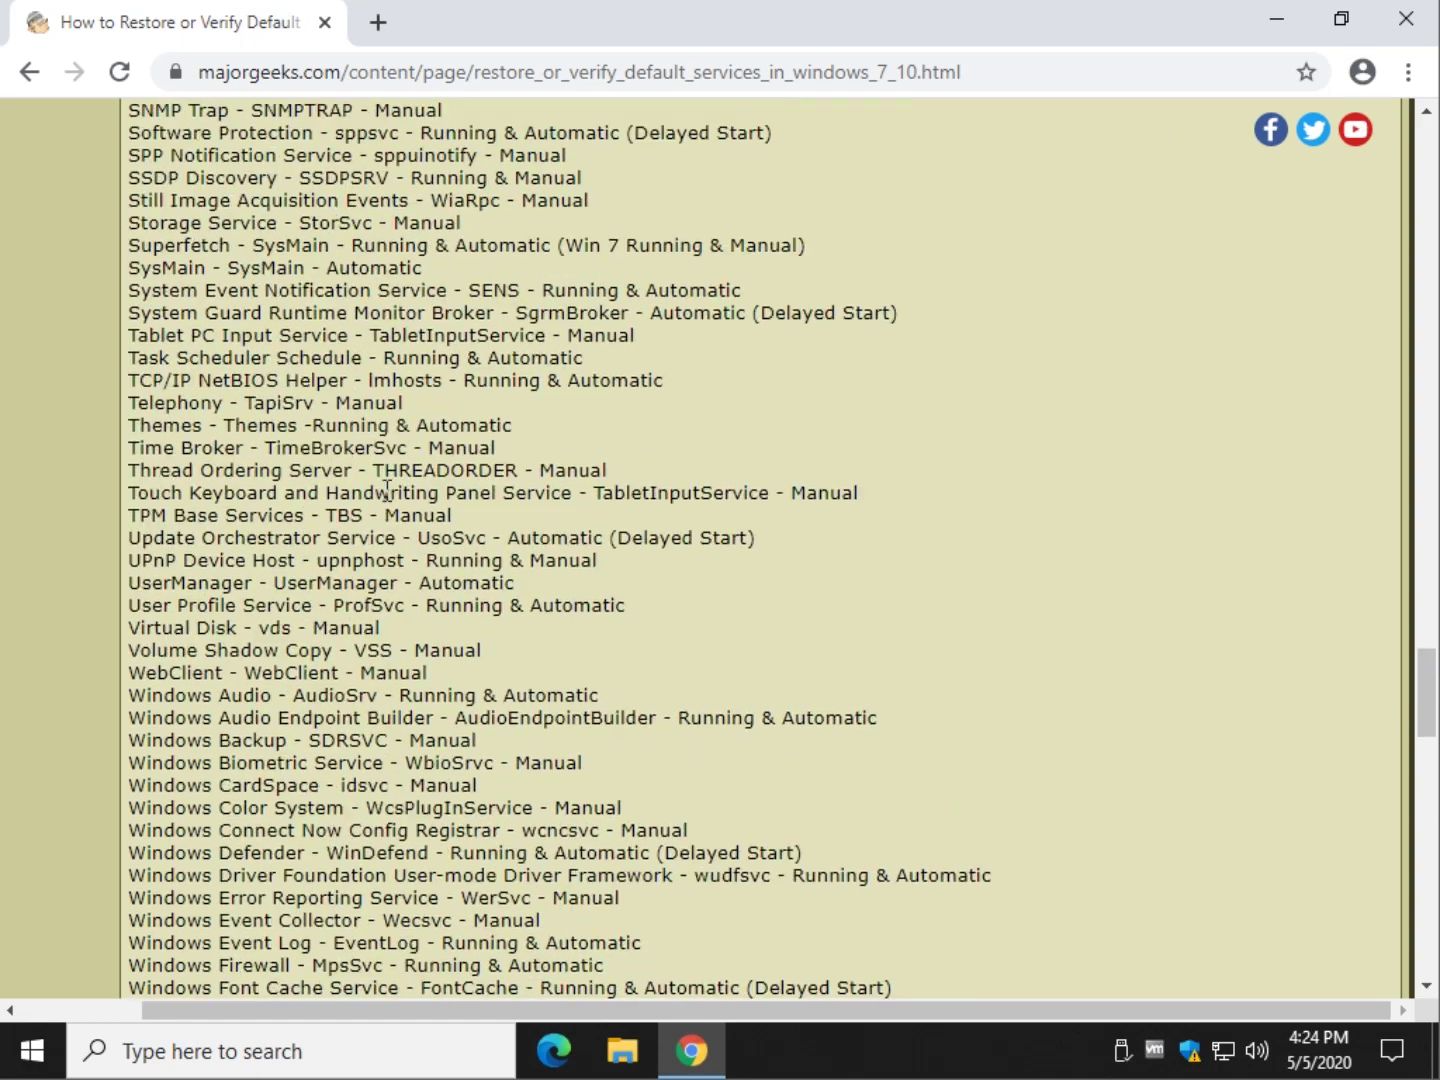
scroll(385, 492, up, 3)
Step: Highlight and clear the Superfetch, EasyAntiCheat and both Google Update Service entries
drag(565, 245, 633, 246)
click(624, 246)
scroll(505, 408, up, 3)
scroll(505, 408, up, 2)
scroll(504, 407, up, 3)
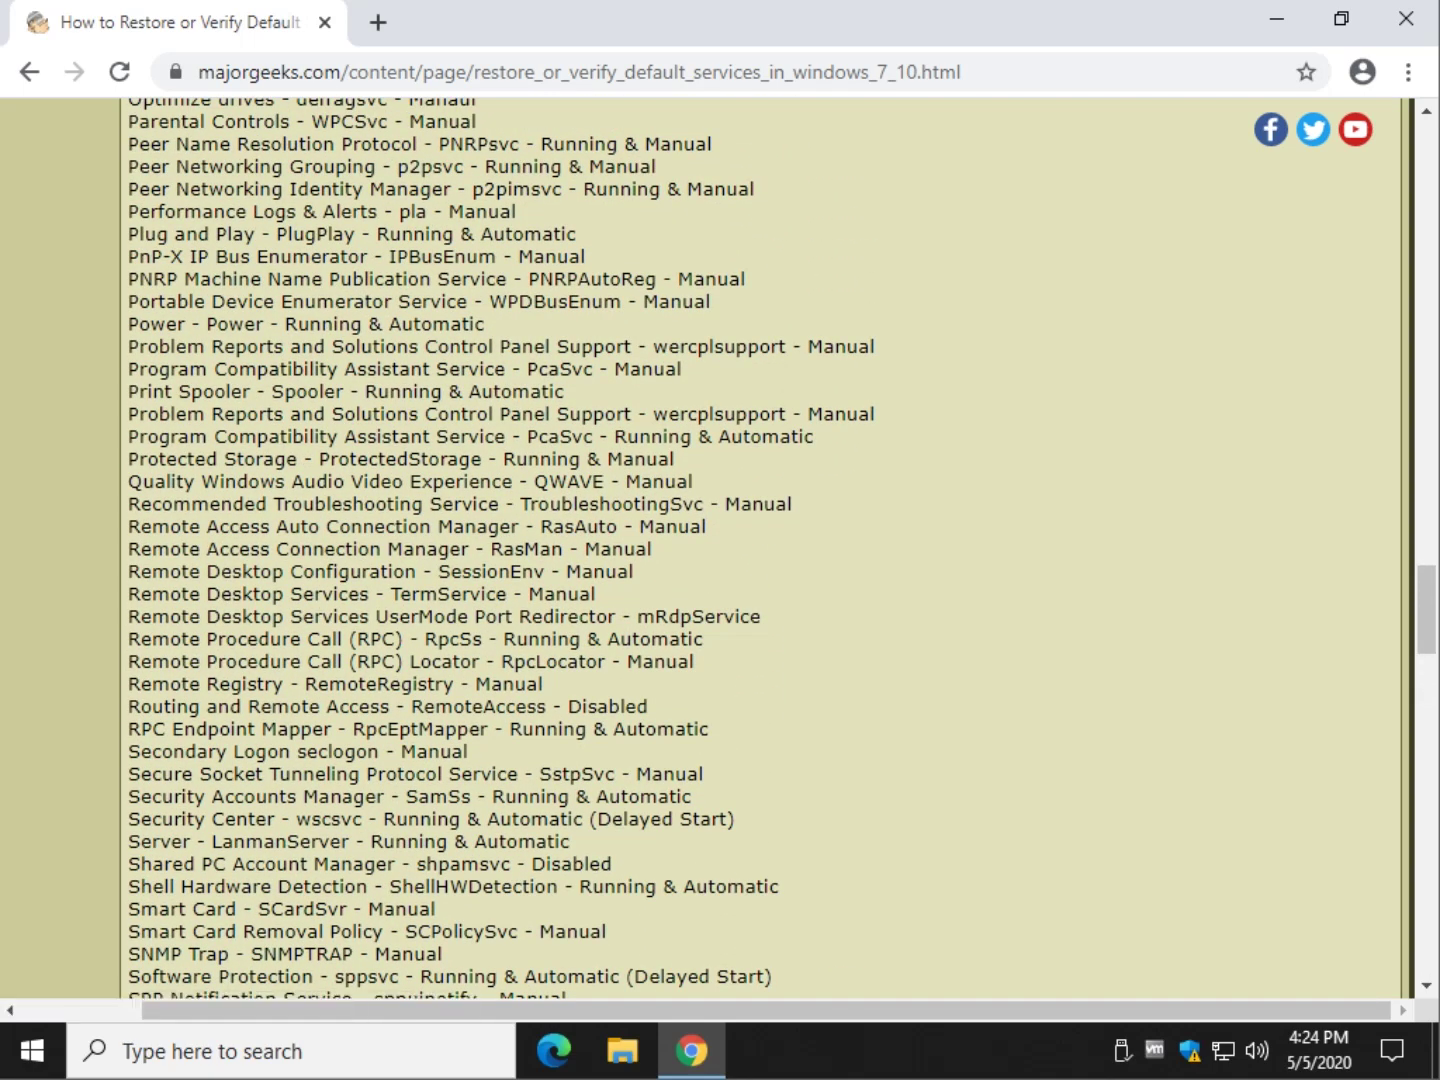
scroll(602, 551, up, 1)
scroll(371, 568, up, 4)
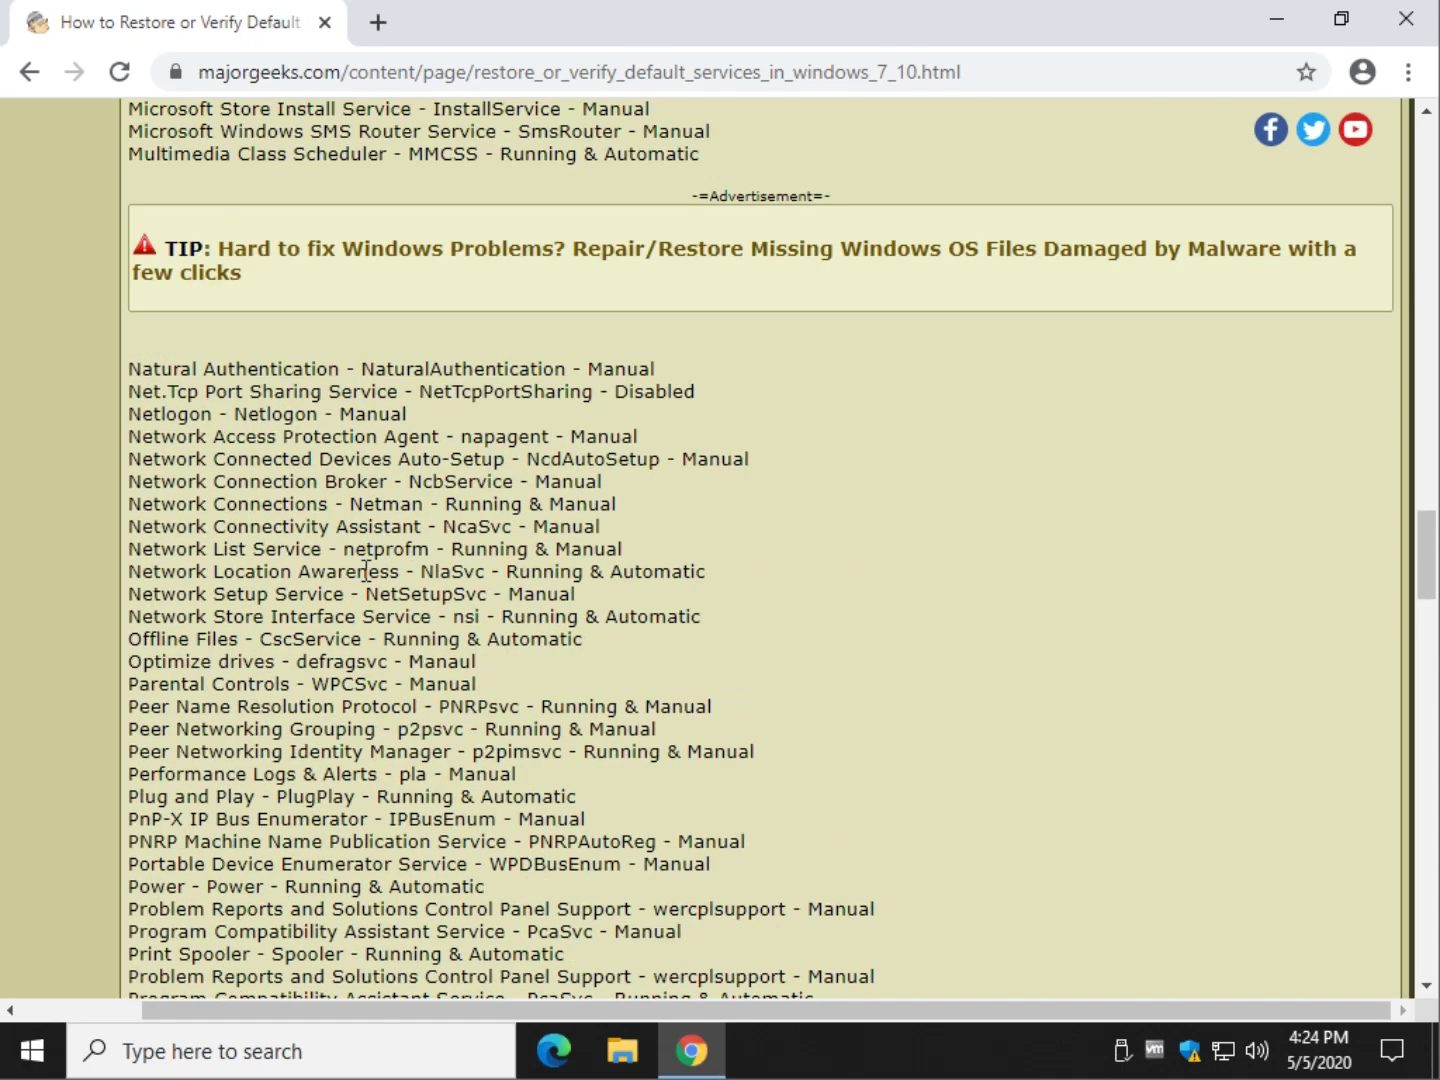
scroll(366, 572, up, 3)
scroll(363, 572, up, 1)
scroll(338, 550, up, 2)
scroll(326, 540, up, 2)
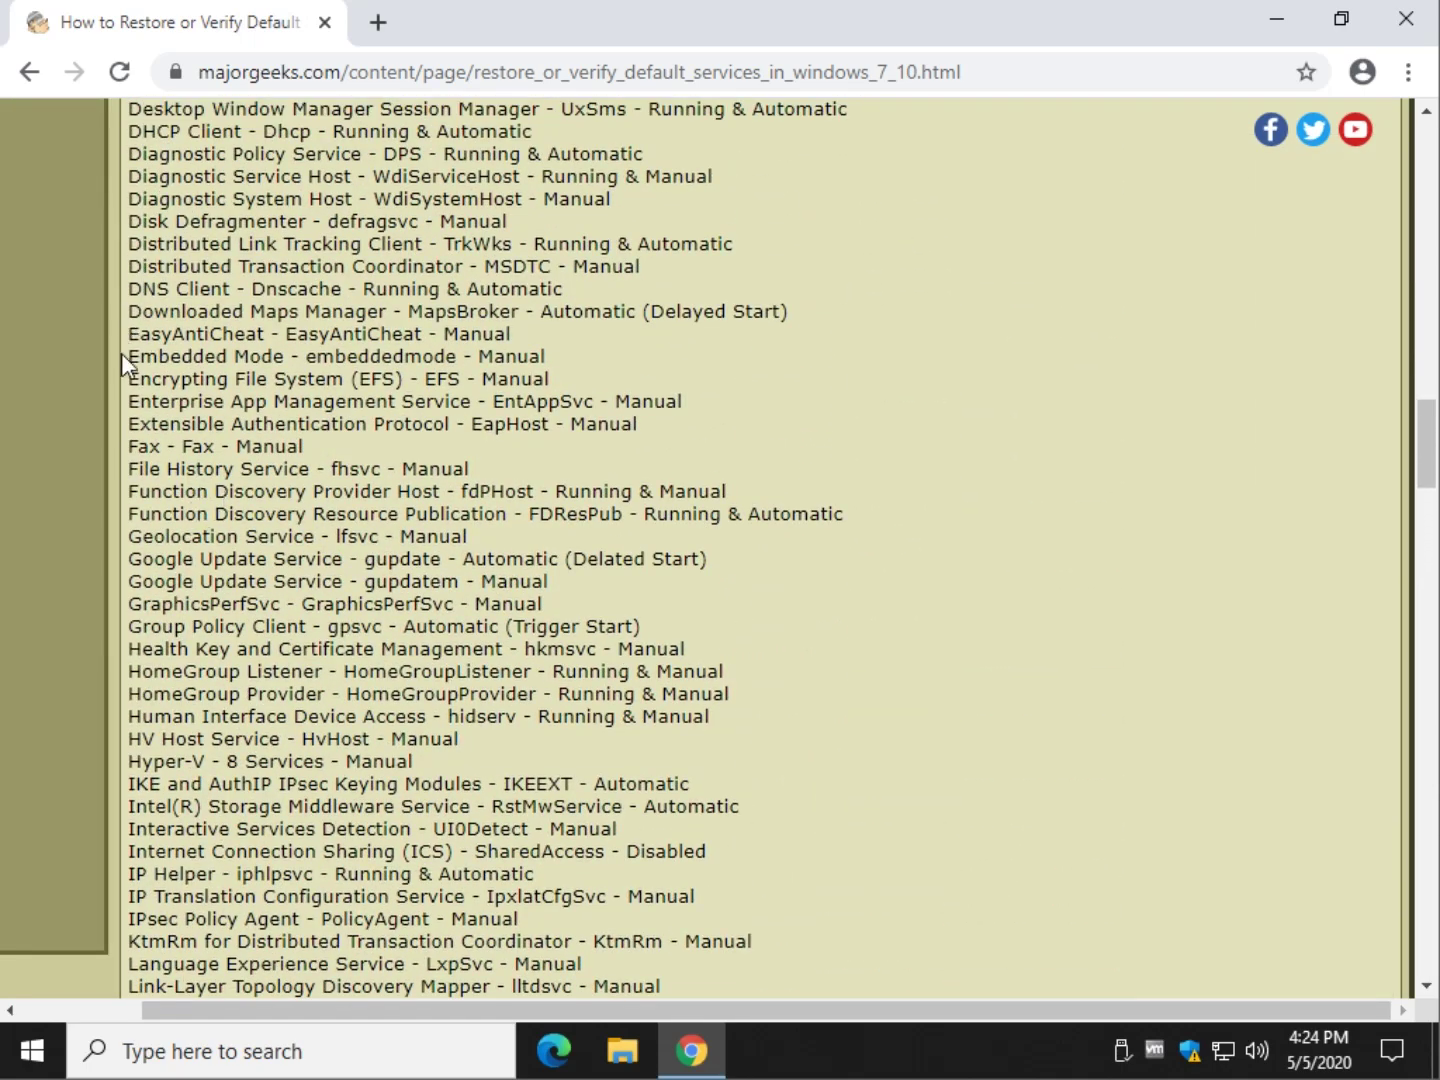
drag(128, 333, 574, 323)
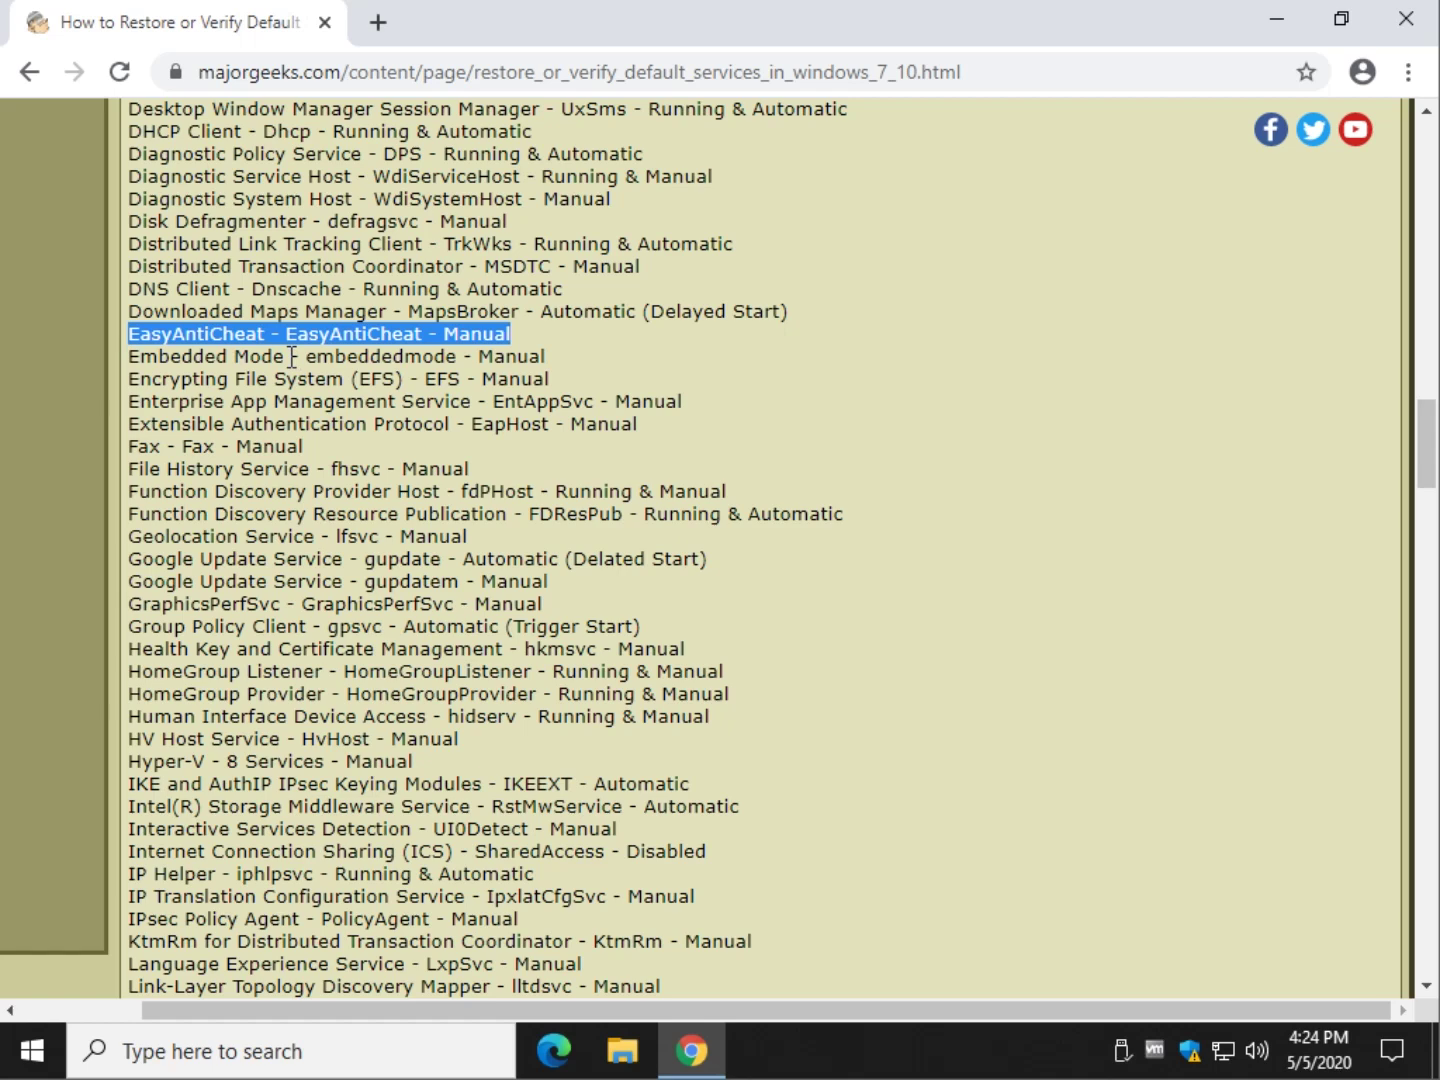
scroll(291, 357, down, 2)
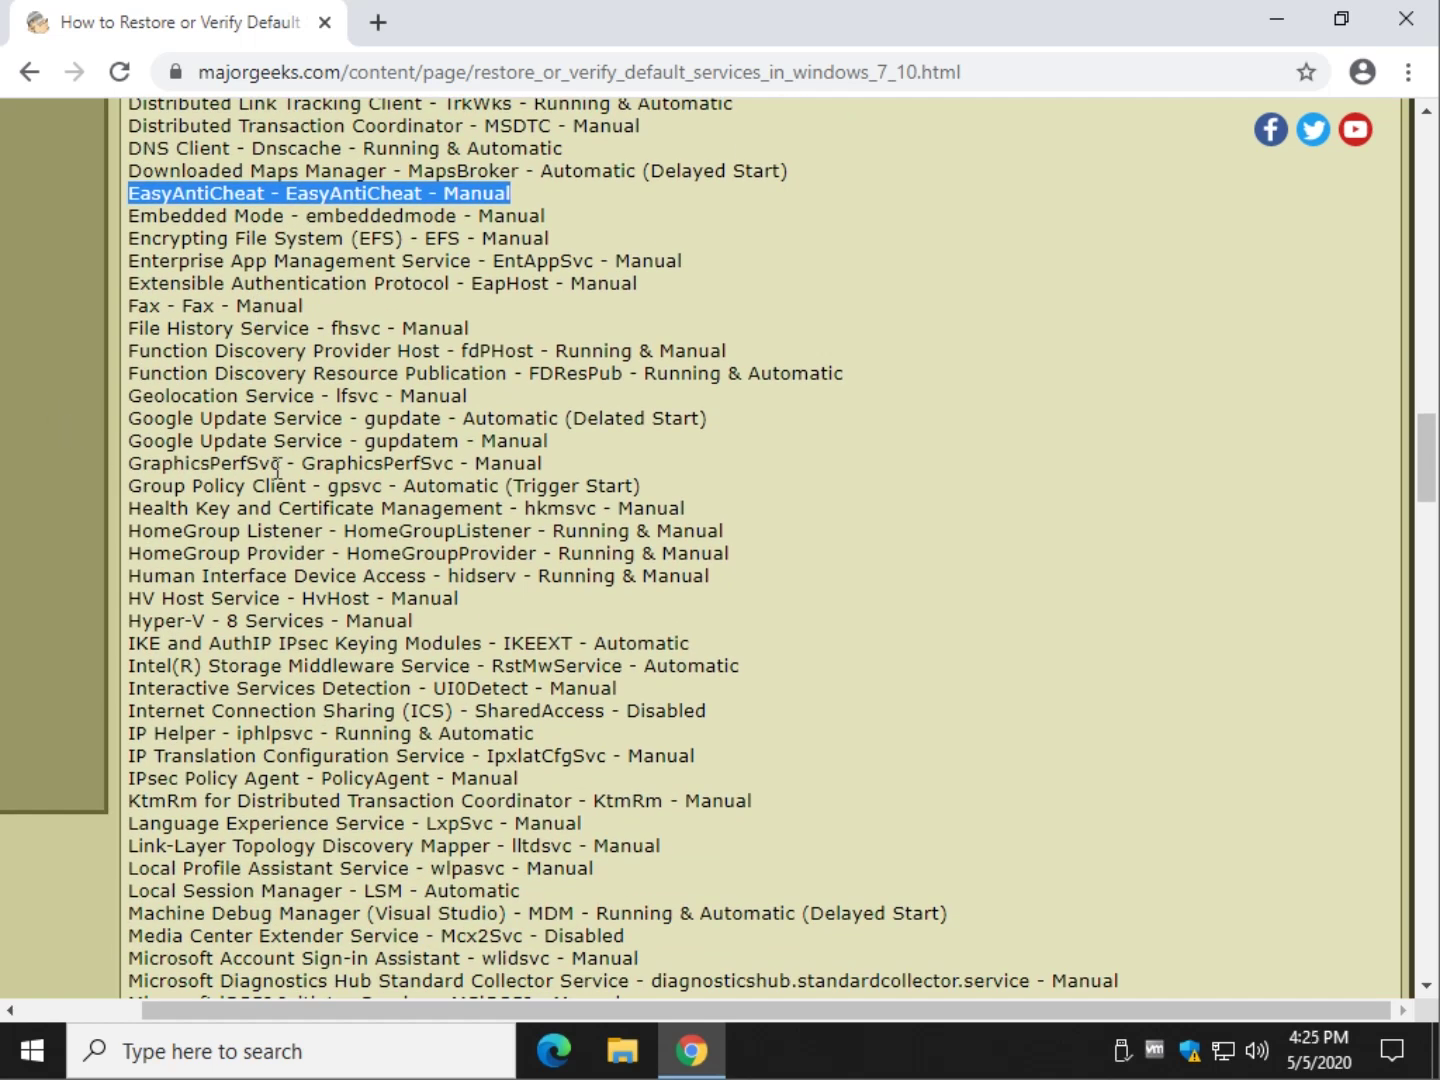
click(229, 469)
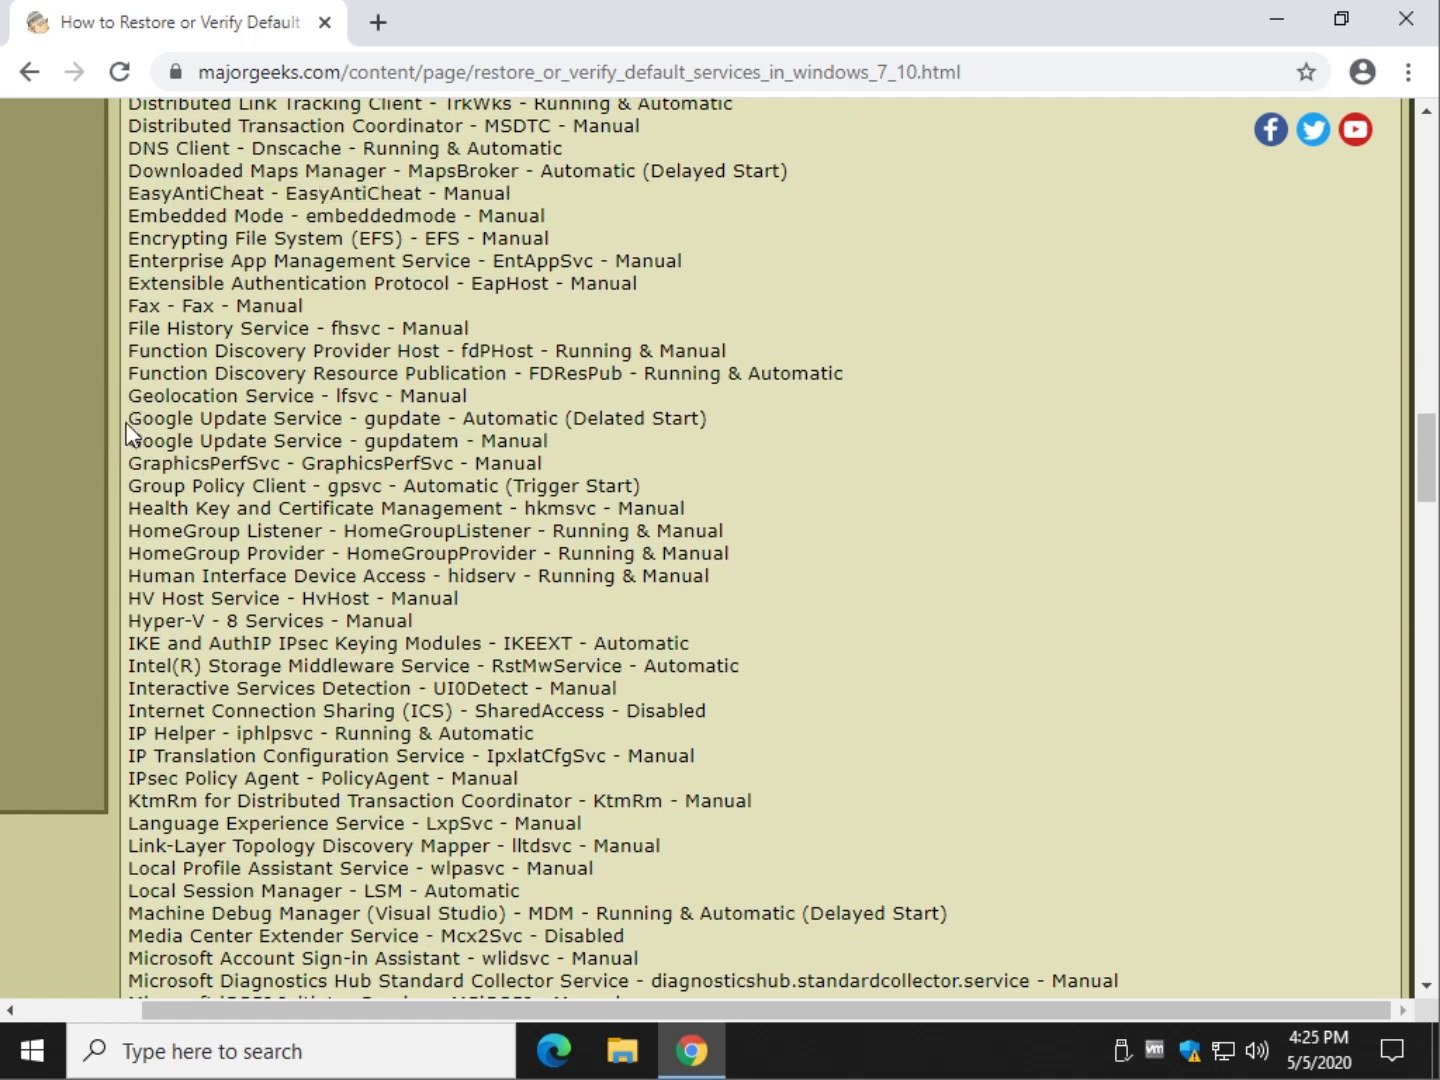
drag(128, 426, 614, 441)
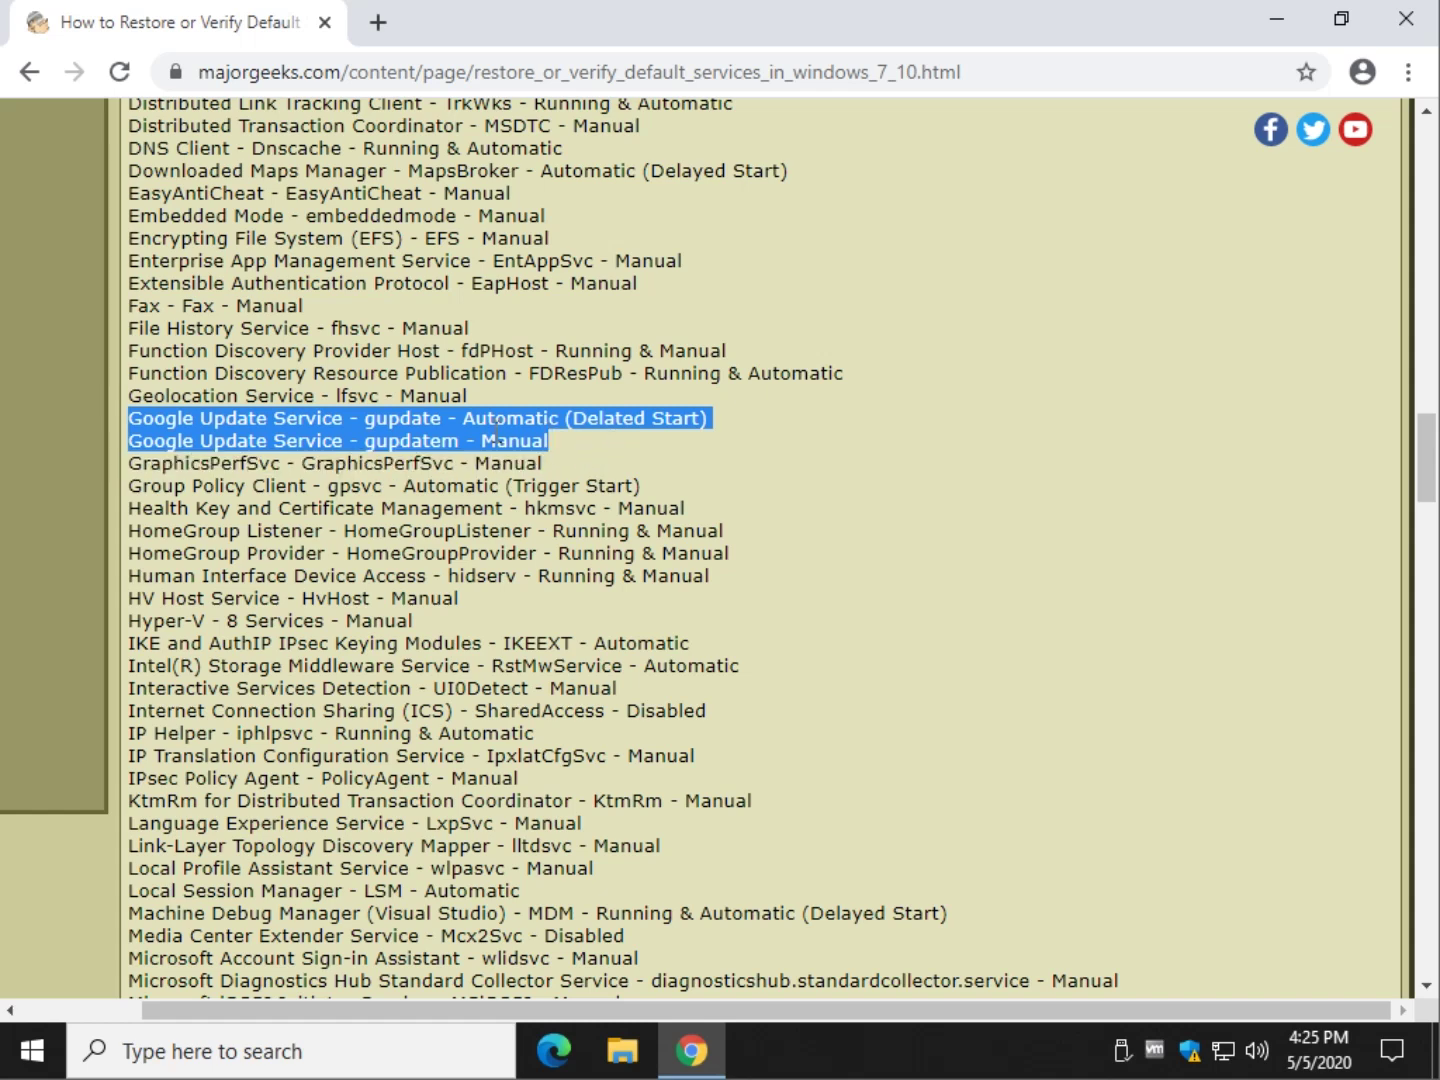
click(543, 443)
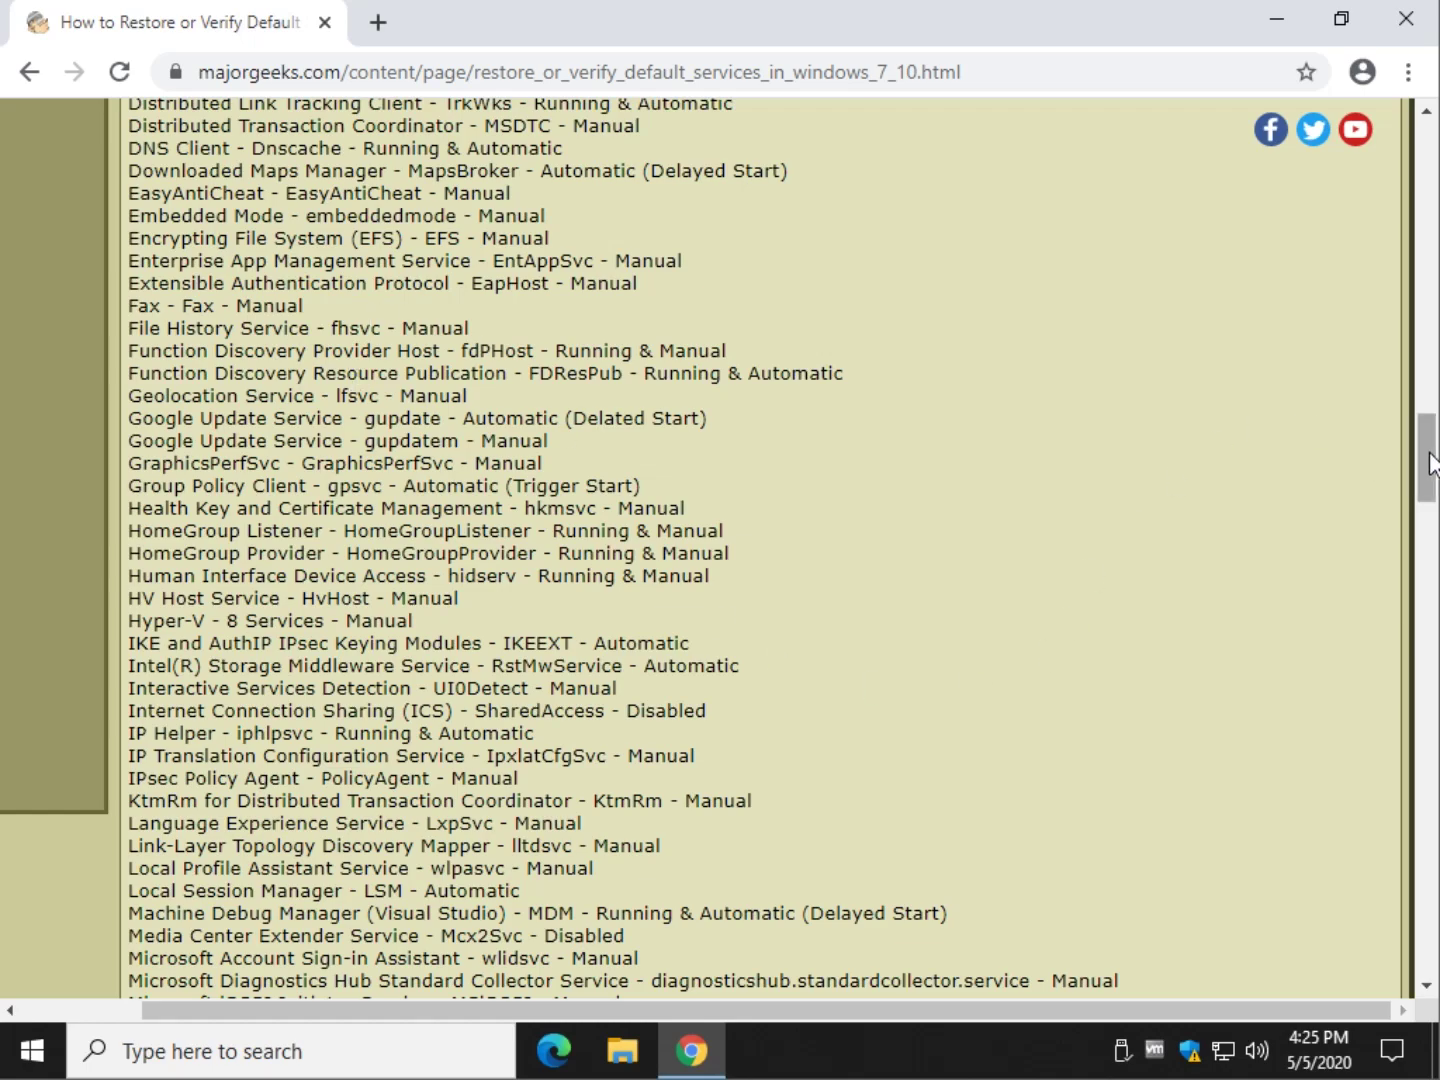
mouse_move(1426, 452)
mouse_down()
mouse_move(1433, 180)
mouse_move(1431, 198)
mouse_up()
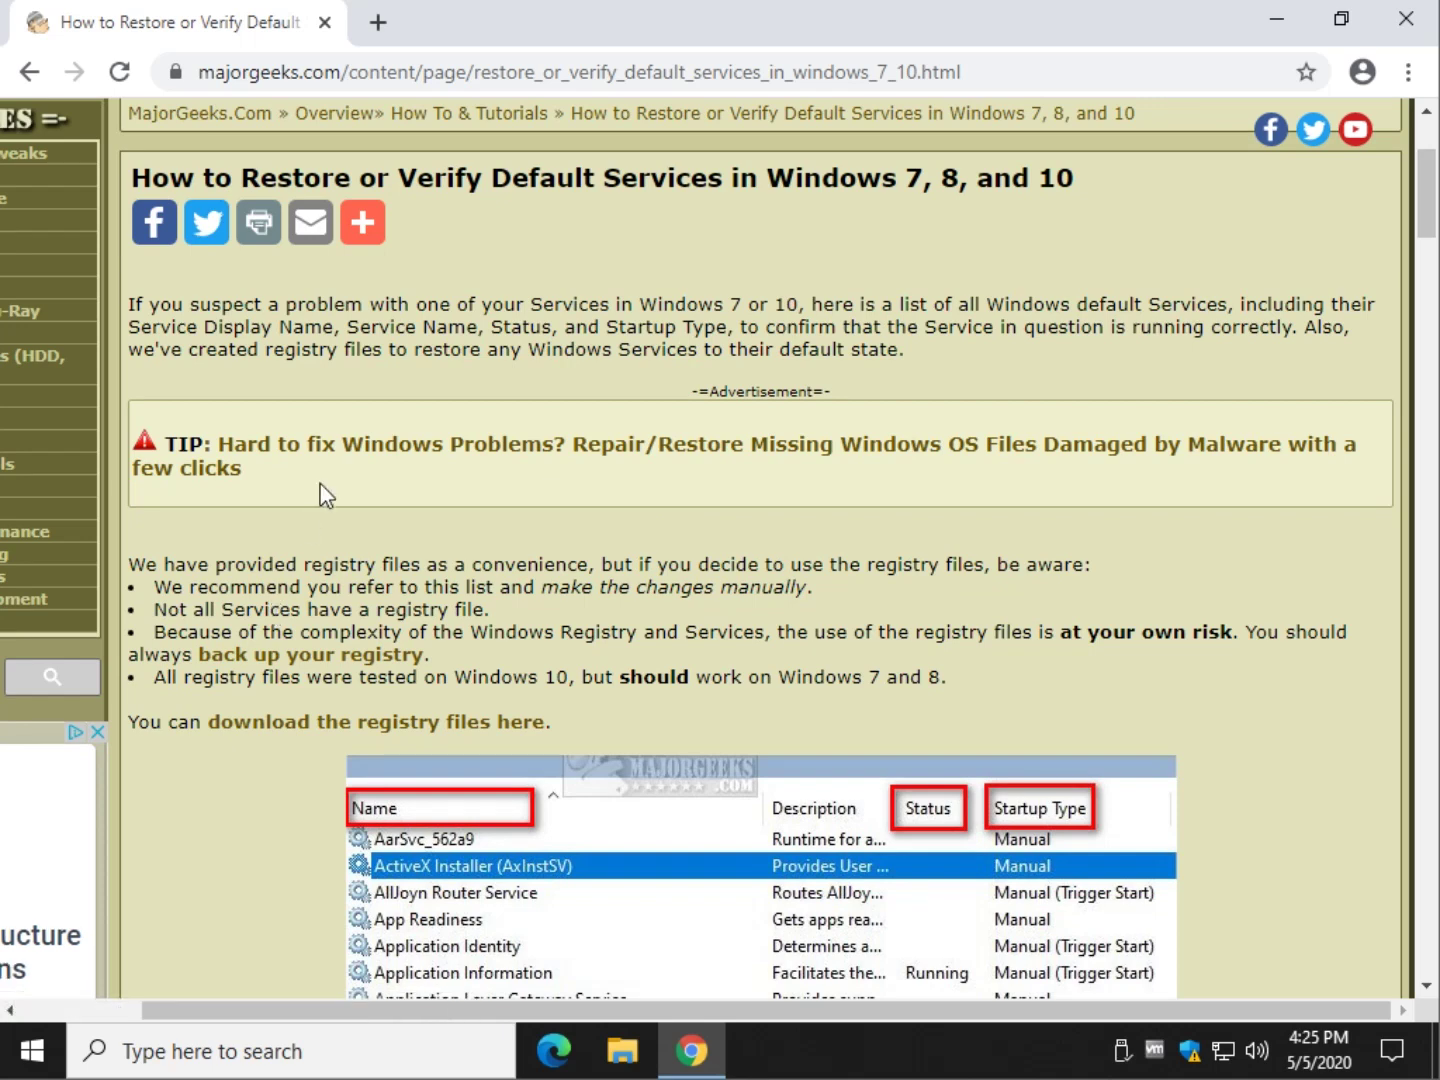
click(451, 59)
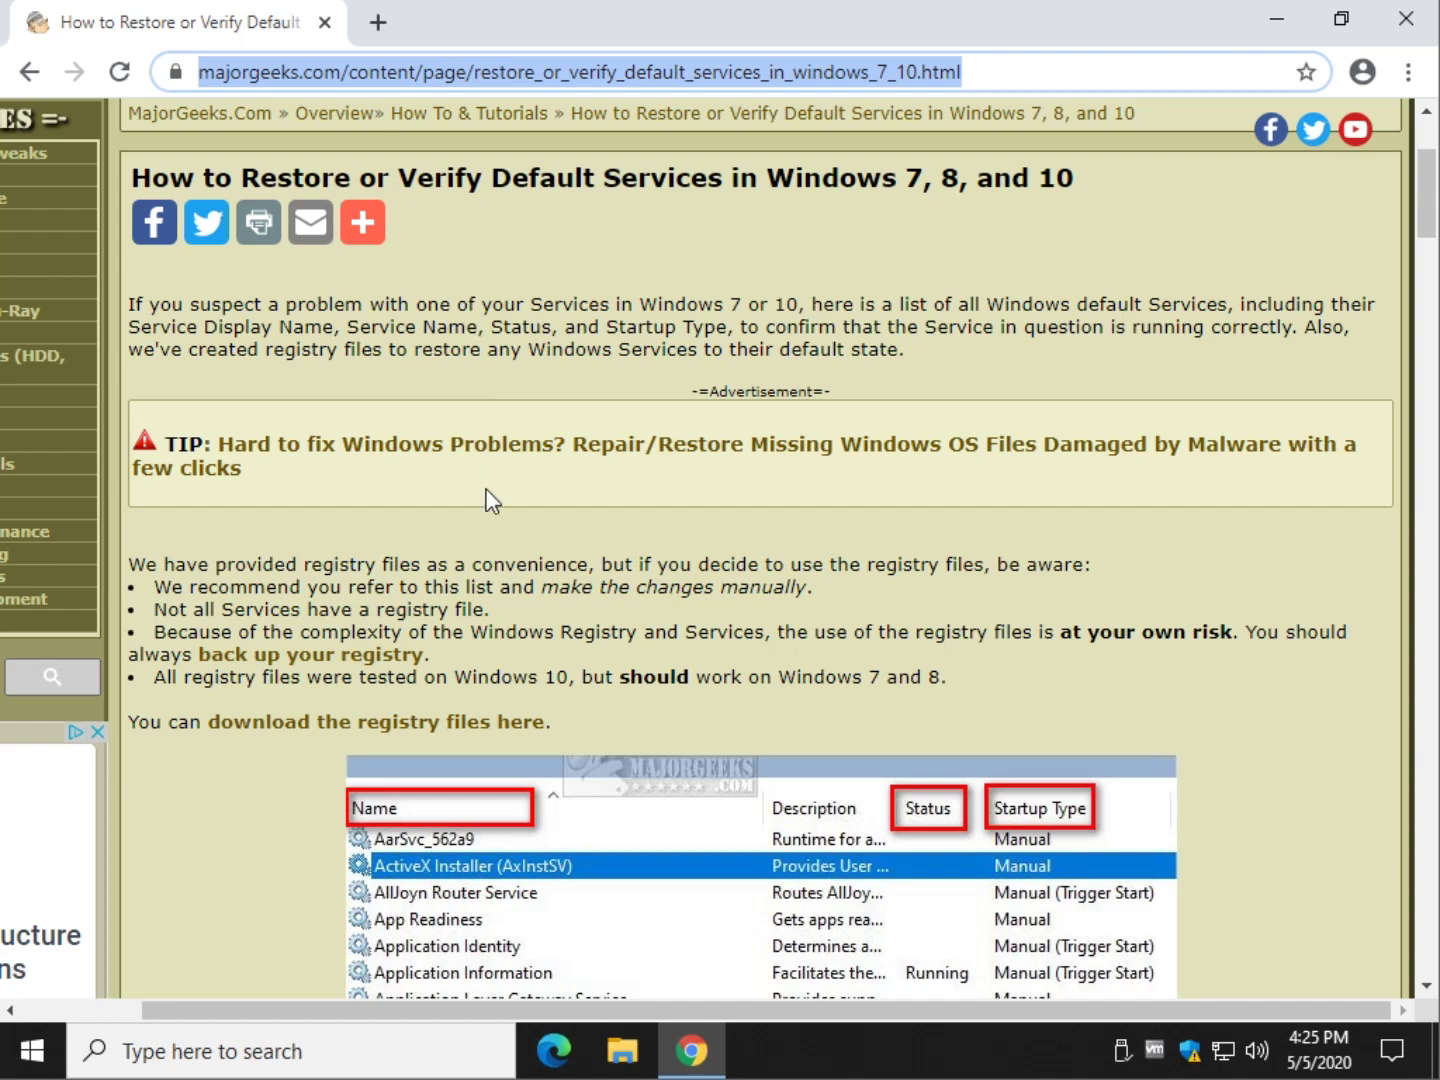
scroll(408, 576, down, 2)
scroll(159, 621, down, 3)
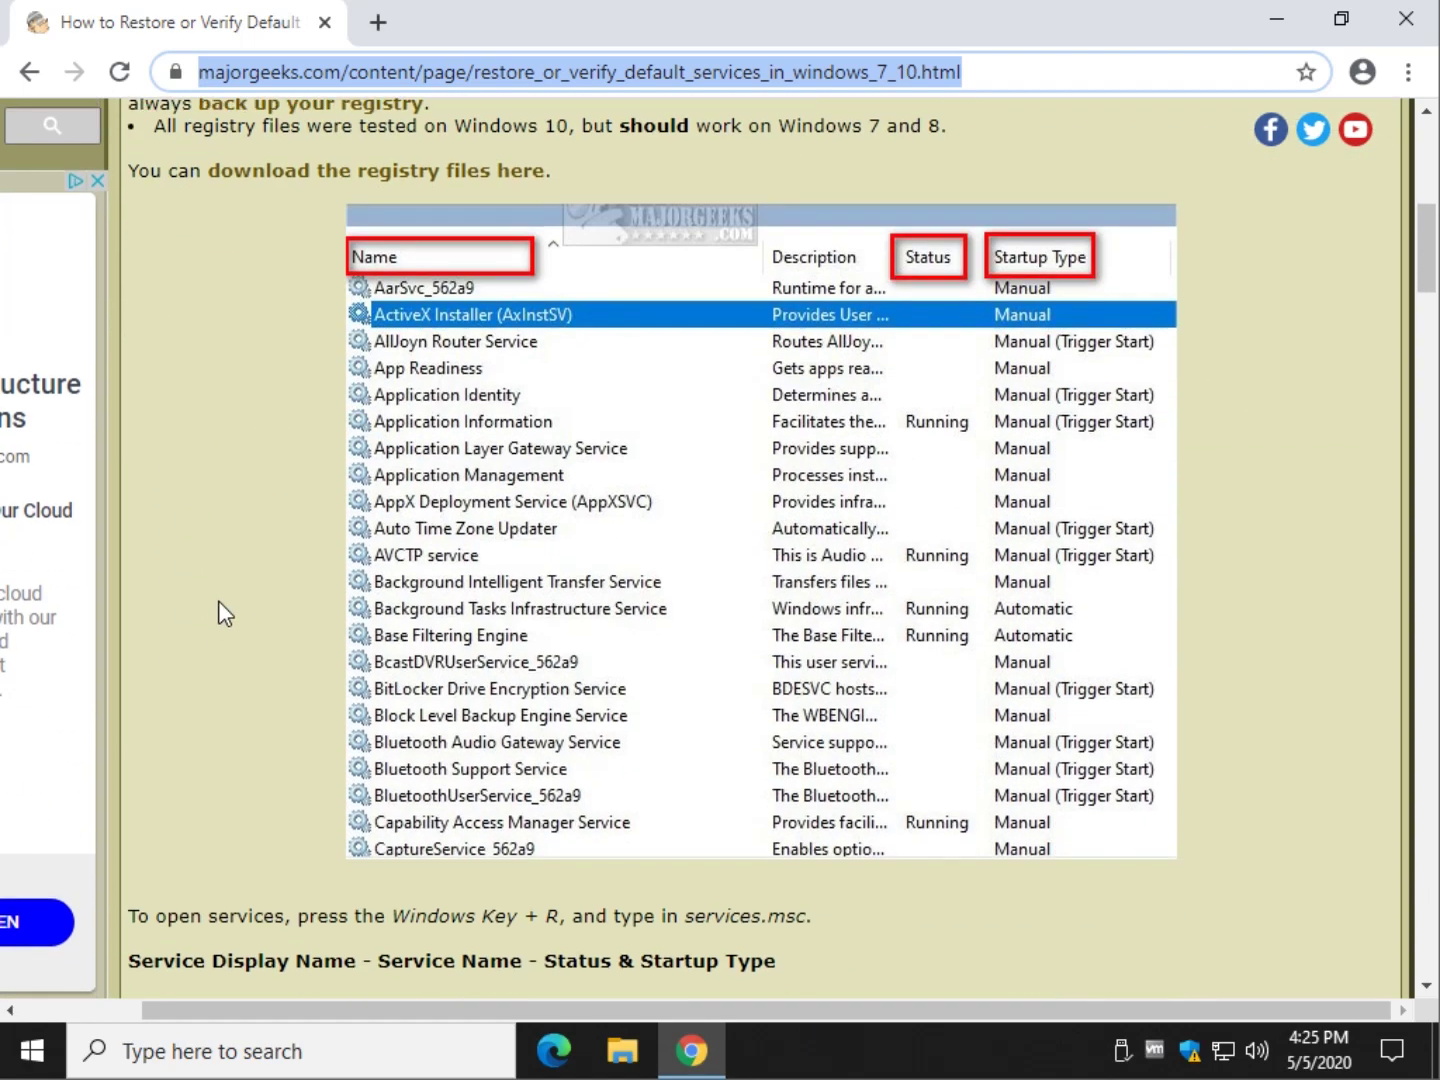
scroll(244, 581, down, 1)
scroll(244, 581, down, 1)
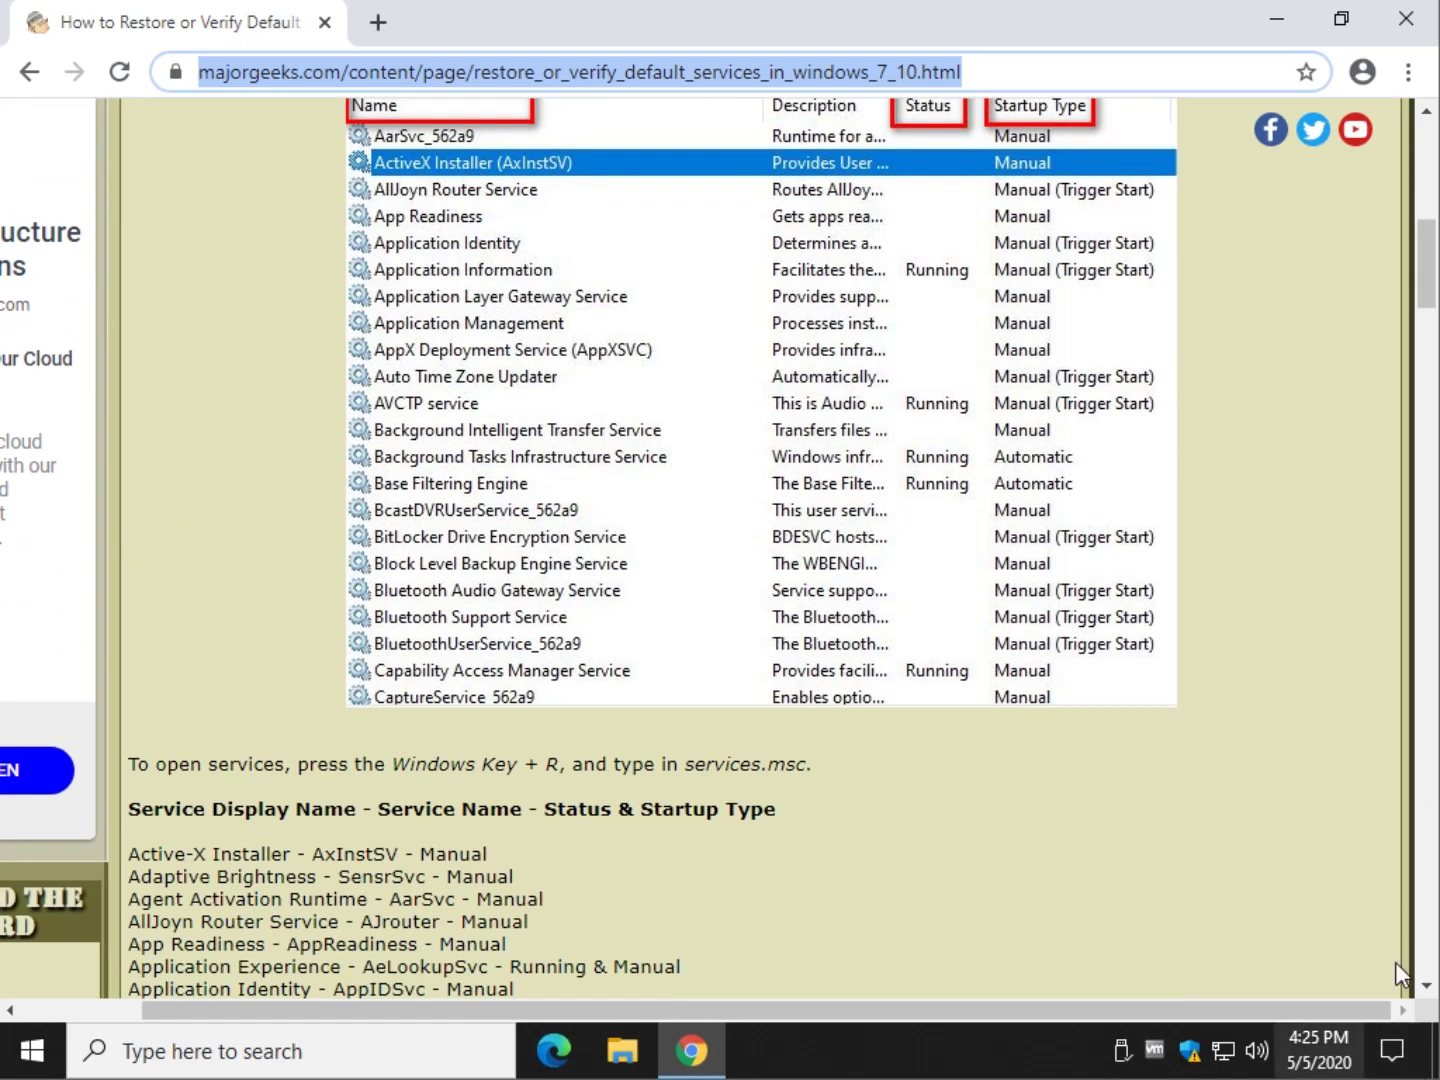
scroll(296, 547, up, 5)
scroll(296, 547, up, 1)
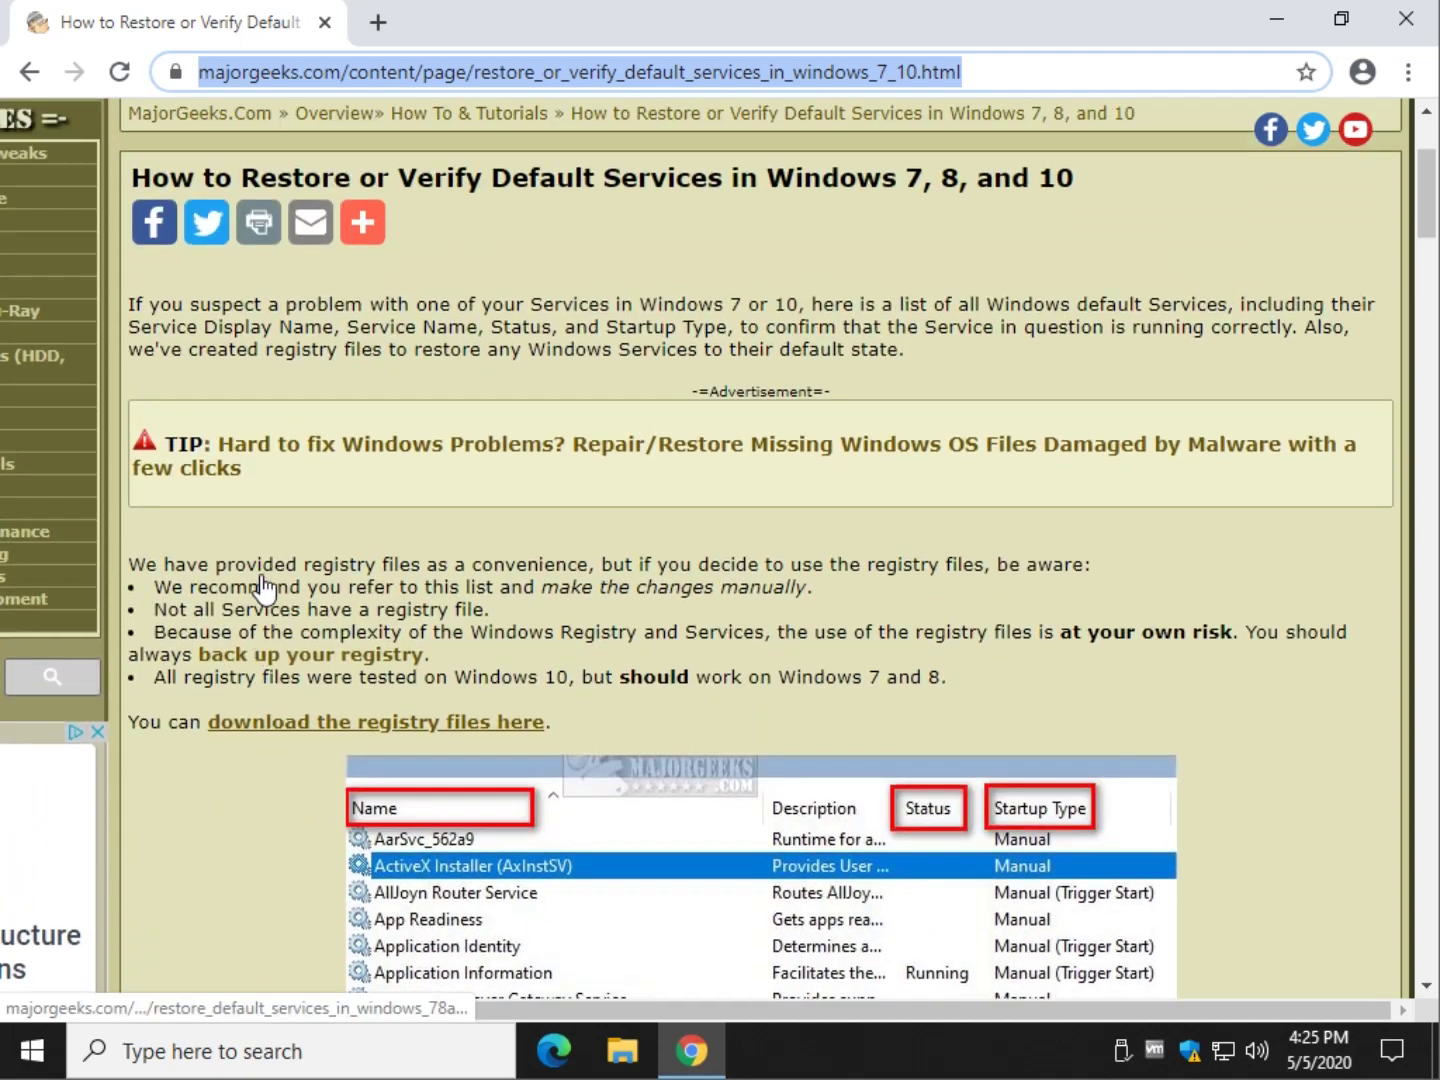